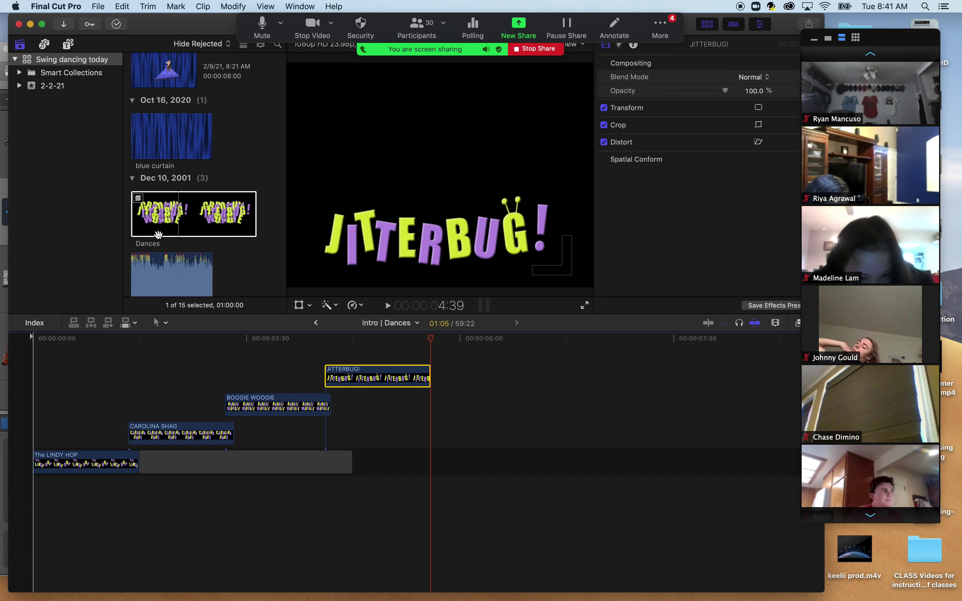
- Open the intro project from the event's Projects group in the timeline
{"action": "scroll", "coordinate": [157, 224], "scroll_direction": "up", "scroll_amount": 5}
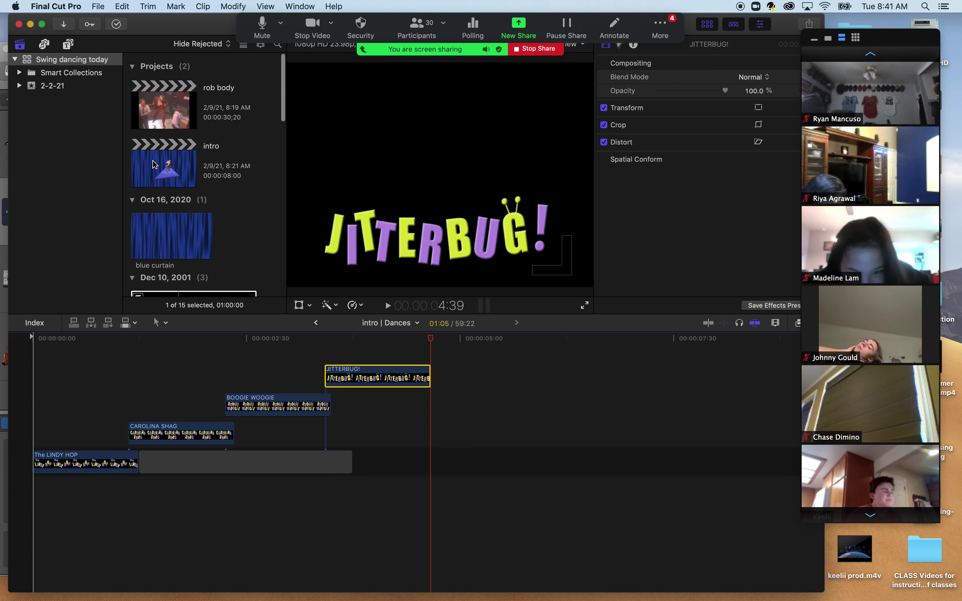
{"action": "left_click", "coordinate": [177, 158]}
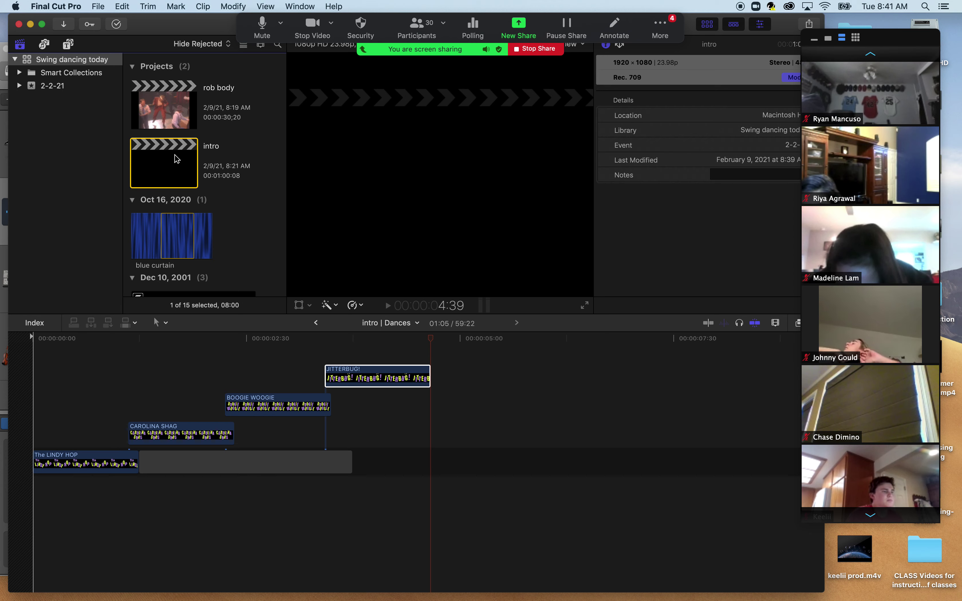
{"action": "double_click", "coordinate": [177, 159]}
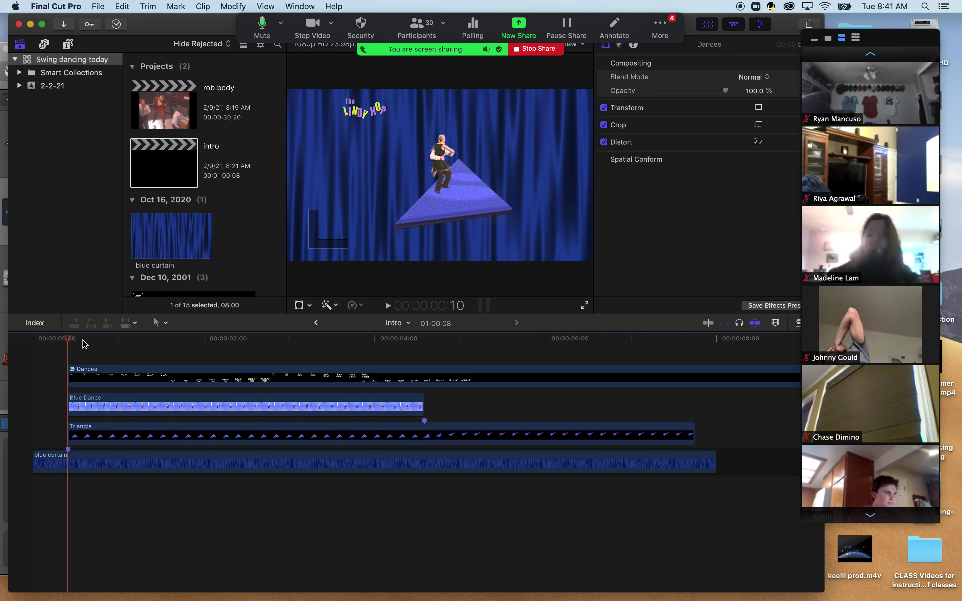
- Play the intro project from its beginning to review the titles and animation
{"action": "left_click_drag", "start_coordinate": [78, 340], "coordinate": [34, 345]}
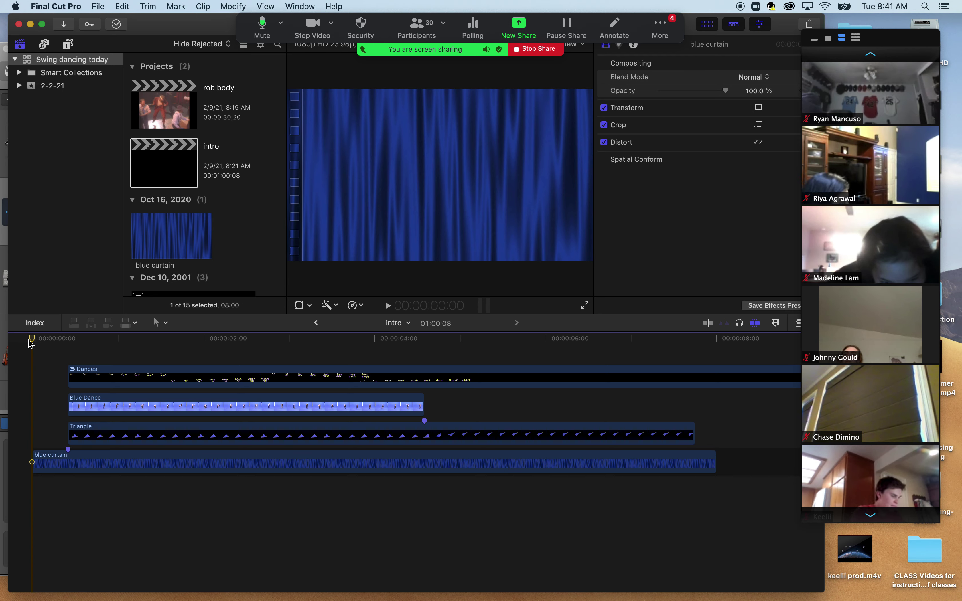
{"action": "key", "text": "space"}
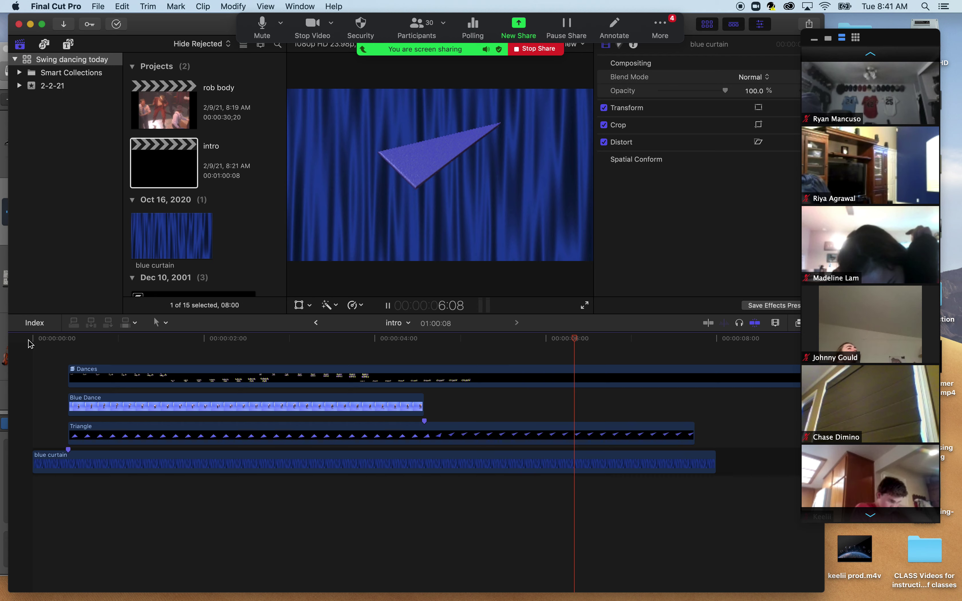
{"action": "key", "text": "space"}
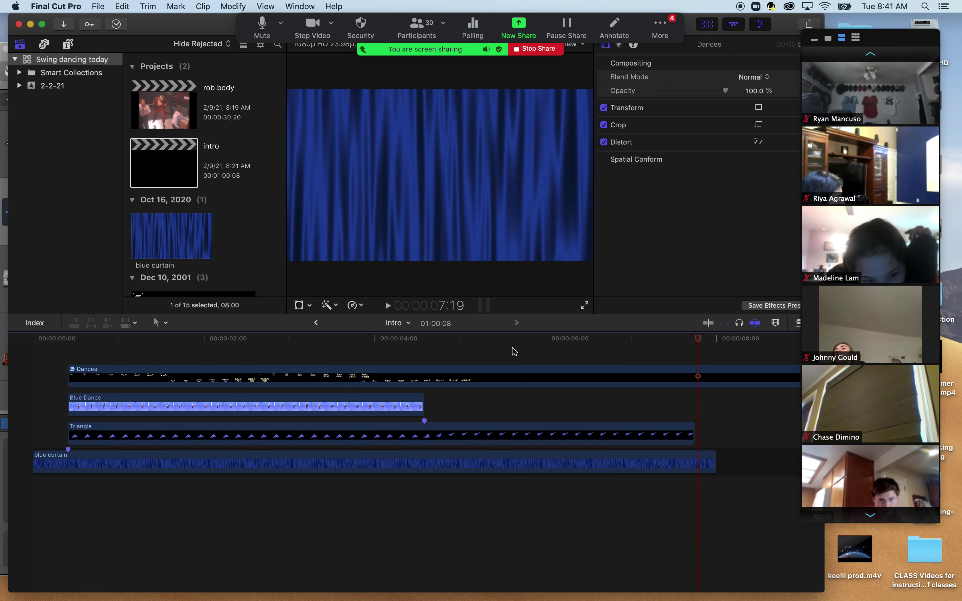
- Cut the Dances compound clip with the Blade at 5:00, after checking how far it extends beyond the blue curtain
{"action": "scroll", "coordinate": [639, 376], "scroll_direction": "right", "scroll_amount": 15}
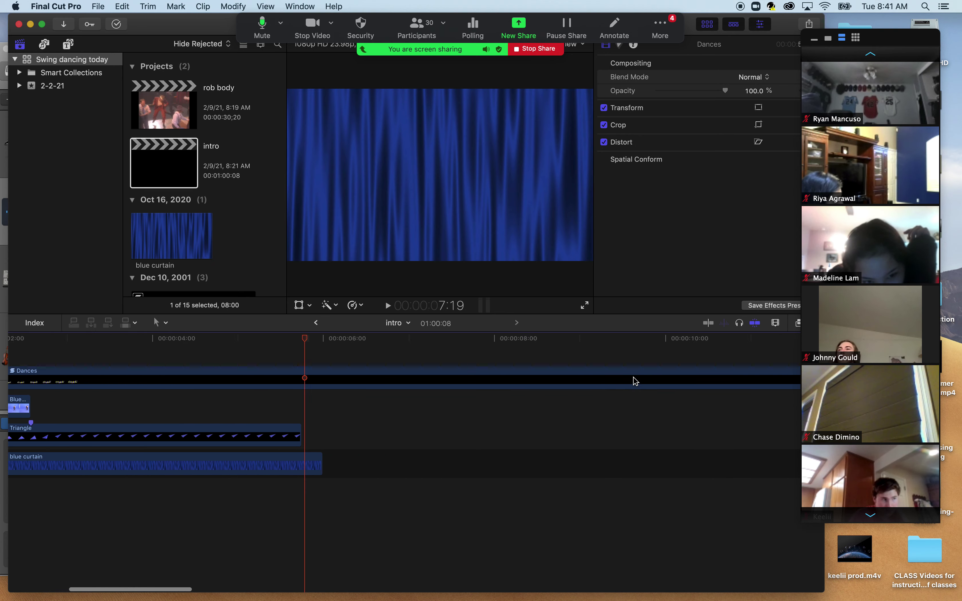
{"action": "scroll", "coordinate": [635, 381], "scroll_direction": "right", "scroll_amount": 15}
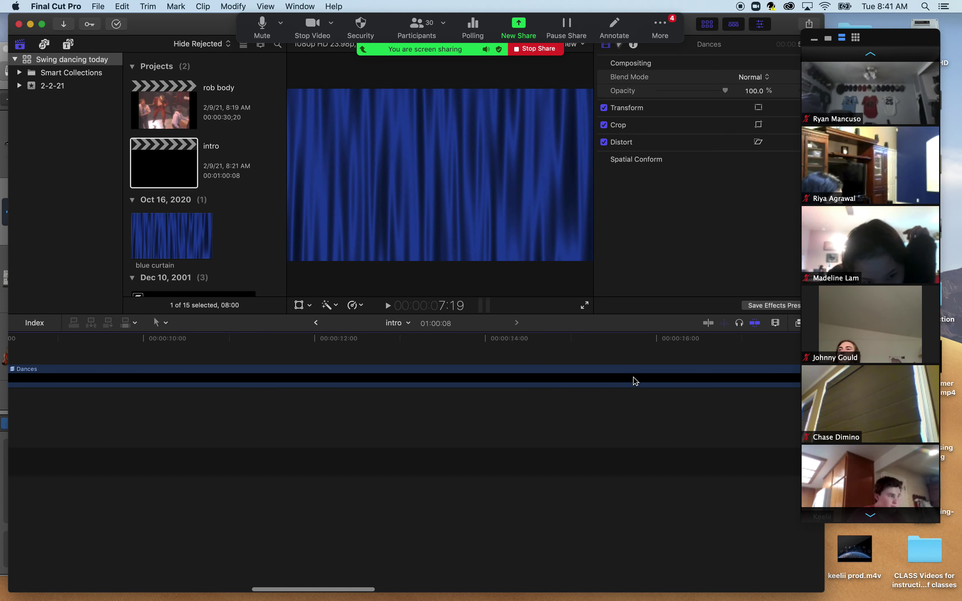
{"action": "scroll", "coordinate": [634, 381], "scroll_direction": "left", "scroll_amount": 20}
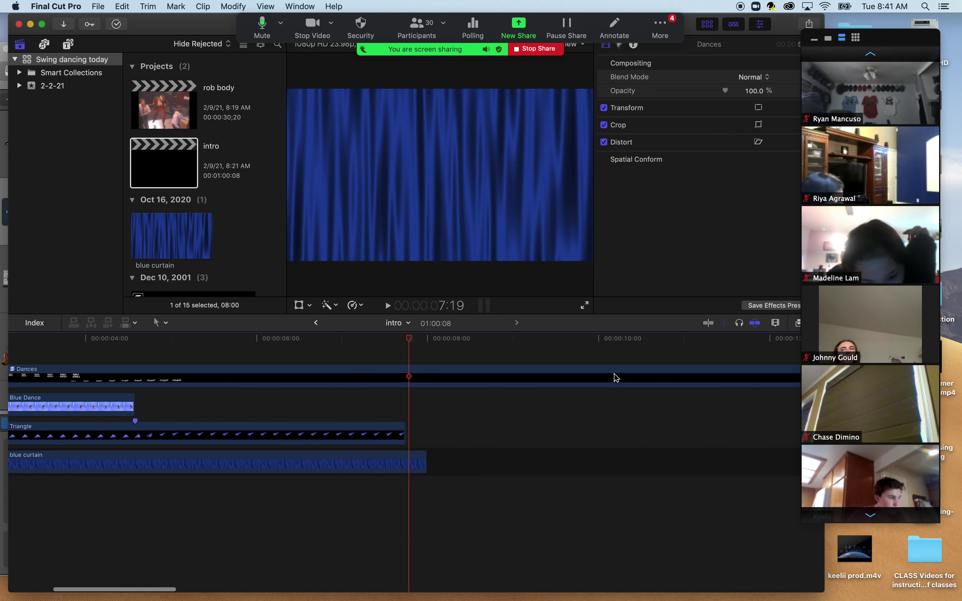
{"action": "left_click", "coordinate": [171, 340]}
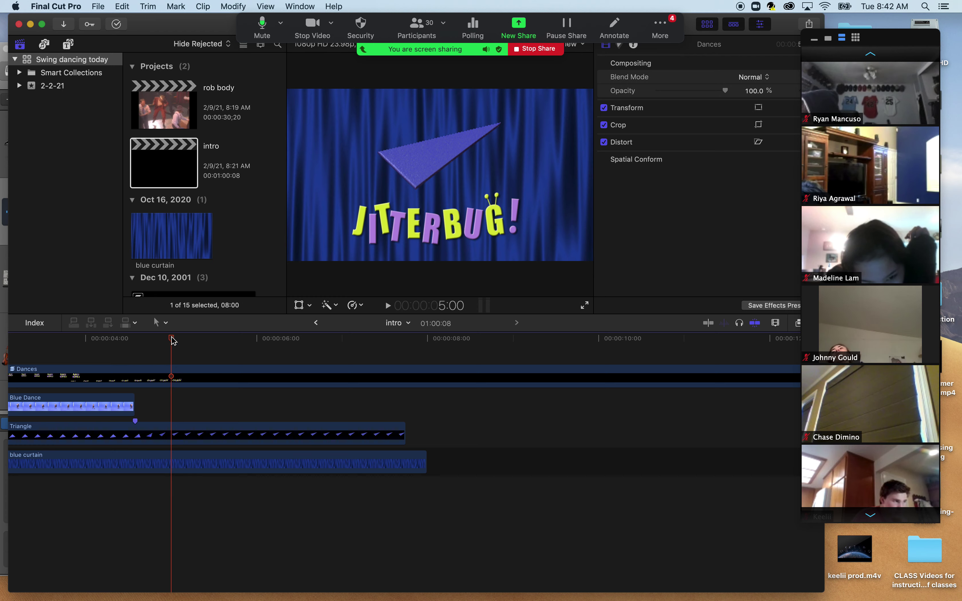
{"action": "left_click", "coordinate": [161, 323]}
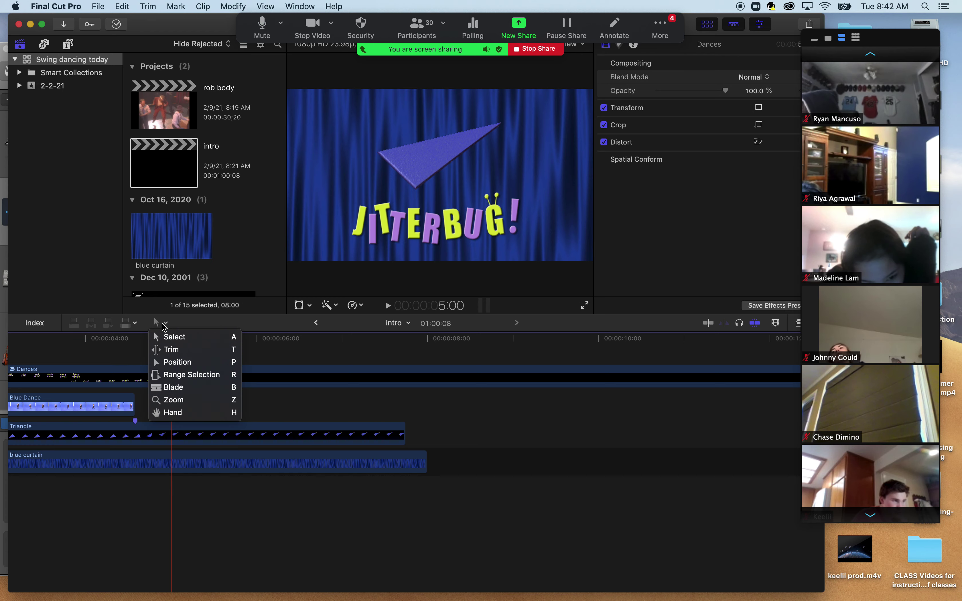
{"action": "left_click", "coordinate": [174, 388]}
{"action": "left_click", "coordinate": [174, 379]}
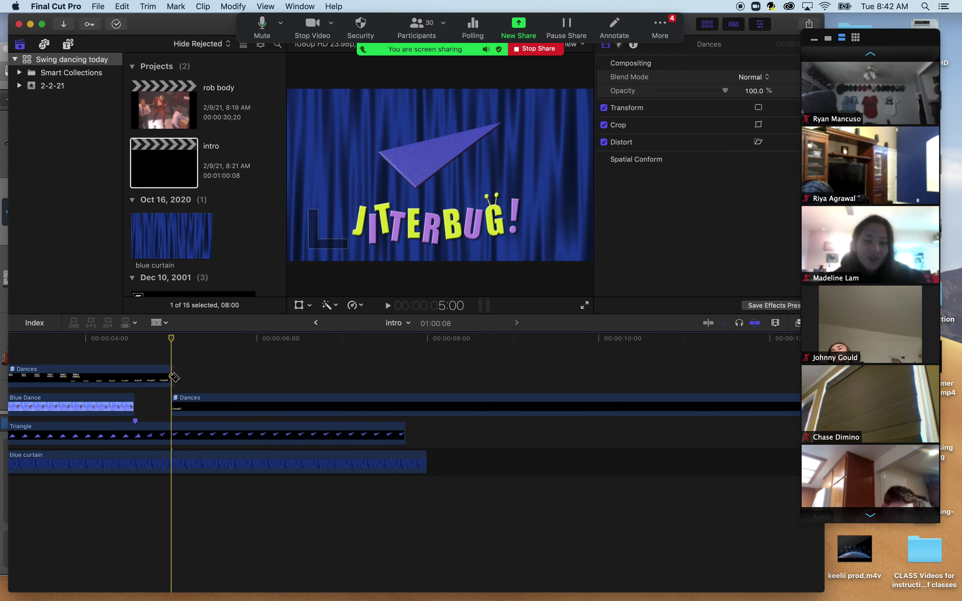
- Switch back to the Select tool and delete the Dances segment after the cut
{"action": "left_click", "coordinate": [161, 324]}
{"action": "left_click", "coordinate": [172, 338]}
{"action": "left_click", "coordinate": [273, 405]}
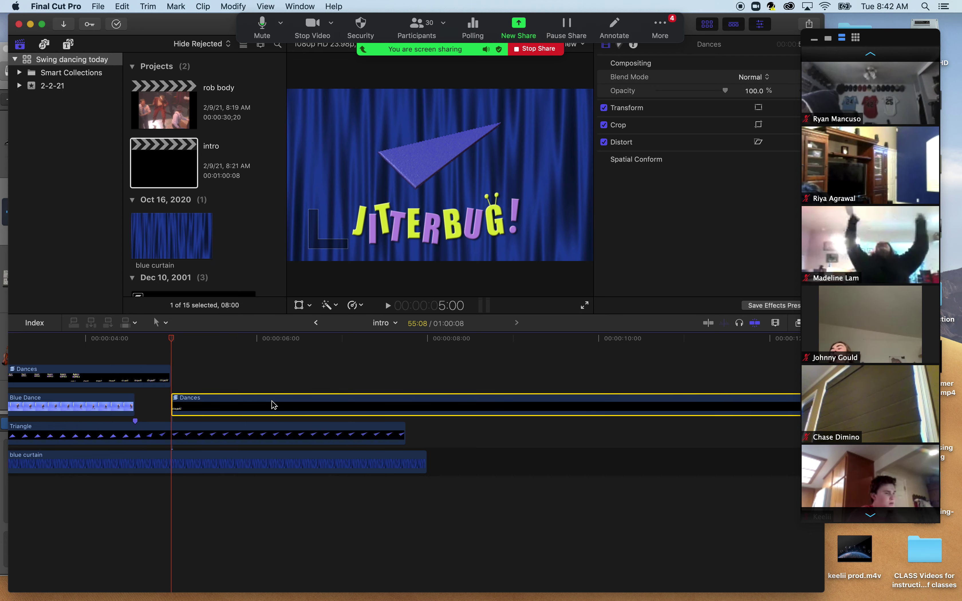
{"action": "key", "text": "Delete"}
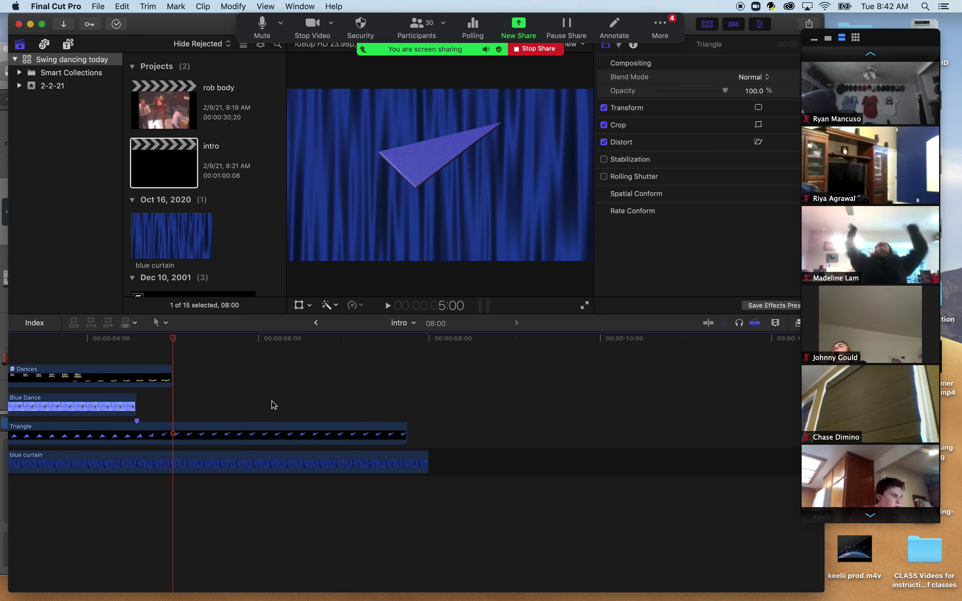
- Play the trimmed intro timeline from the start to the end
{"action": "scroll", "coordinate": [226, 387], "scroll_direction": "left", "scroll_amount": 10}
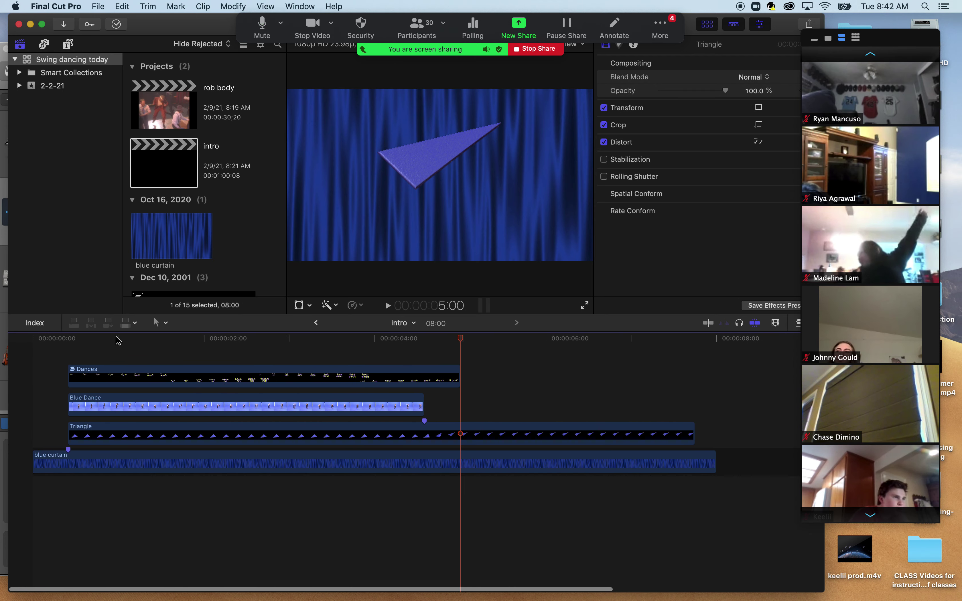
{"action": "left_click", "coordinate": [55, 342]}
{"action": "key", "text": "space"}
{"action": "left_click", "coordinate": [21, 350]}
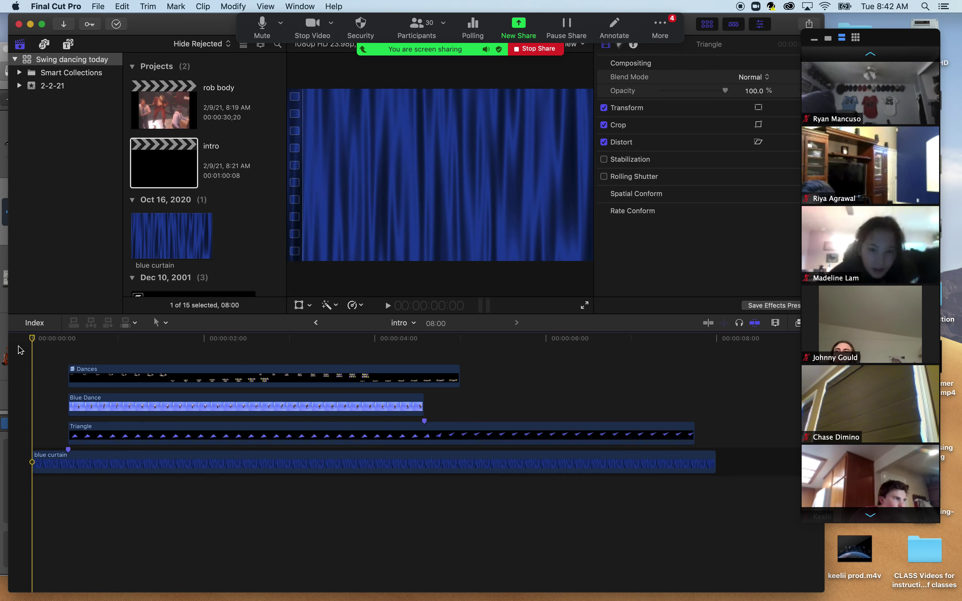
{"action": "key", "text": "space"}
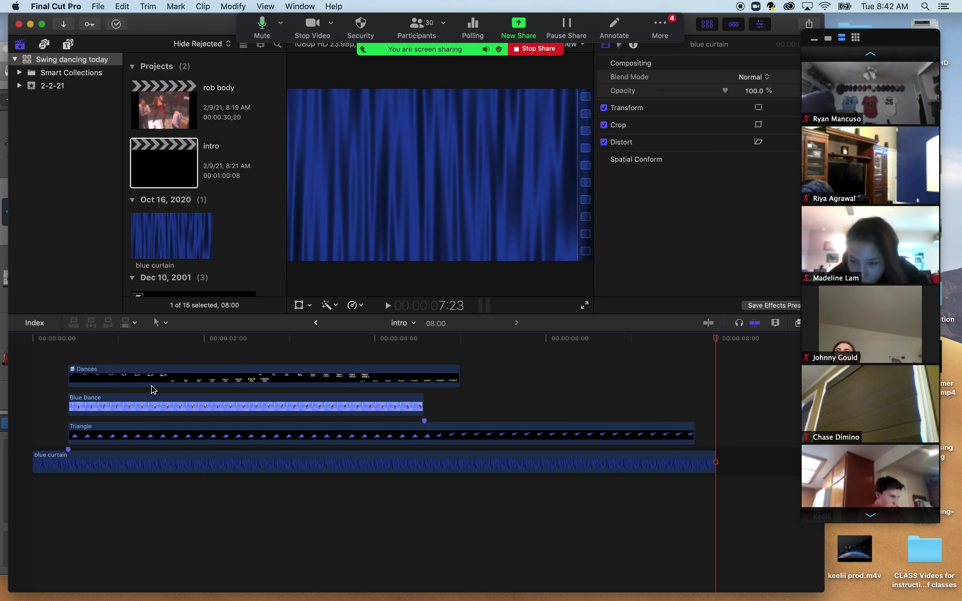
- Scrub to 4:16 and move the Dances clip earlier so that it ends at about that point
{"action": "left_click_drag", "start_coordinate": [48, 340], "coordinate": [709, 329]}
{"action": "mouse_move", "coordinate": [440, 340]}
{"action": "left_mouse_down"}
{"action": "mouse_move", "coordinate": [381, 340]}
{"action": "mouse_move", "coordinate": [460, 338]}
{"action": "mouse_move", "coordinate": [434, 338]}
{"action": "left_mouse_up"}
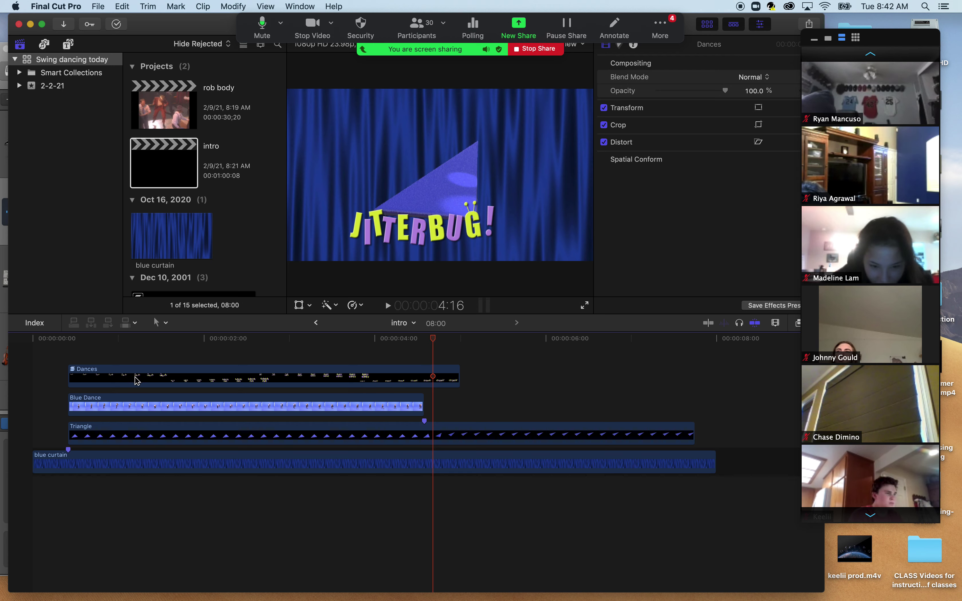
{"action": "left_click_drag", "start_coordinate": [203, 376], "coordinate": [187, 382]}
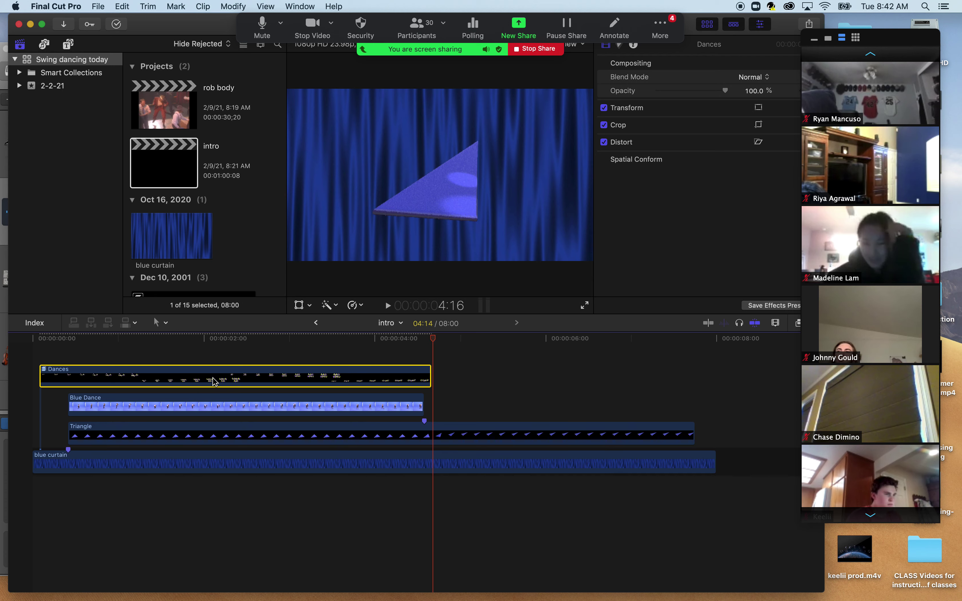
- Scrub through the end of the intro to check the Jitterbug title's timing against the Blue Dance clip
{"action": "left_click", "coordinate": [360, 339]}
{"action": "left_click_drag", "start_coordinate": [364, 341], "coordinate": [409, 338]}
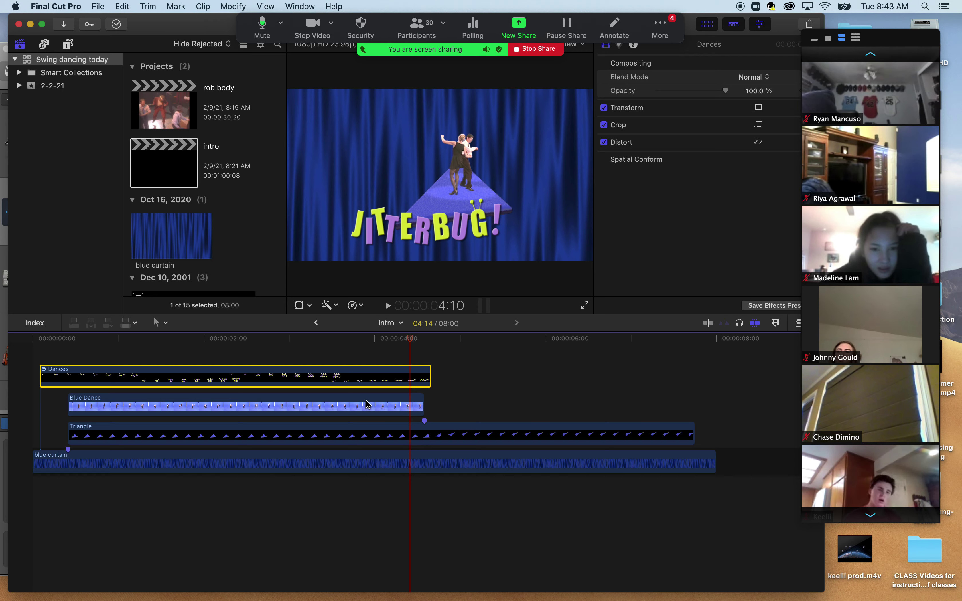
{"action": "scroll", "coordinate": [365, 400], "scroll_direction": "up", "scroll_amount": 1}
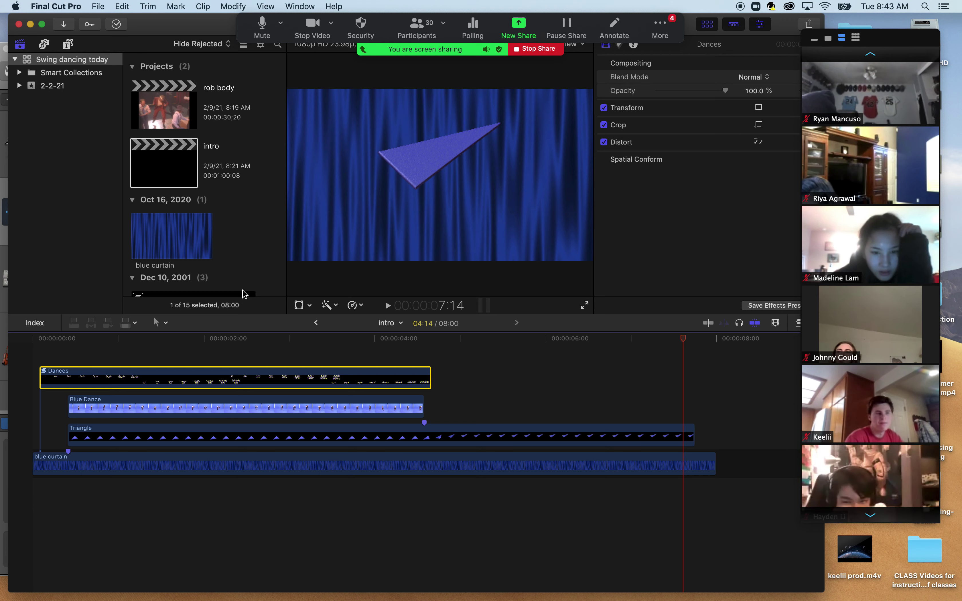
- Preview the Composited Text End clip and connect it above the Dances clip, starting at about 4:14
{"action": "left_click", "coordinate": [423, 338]}
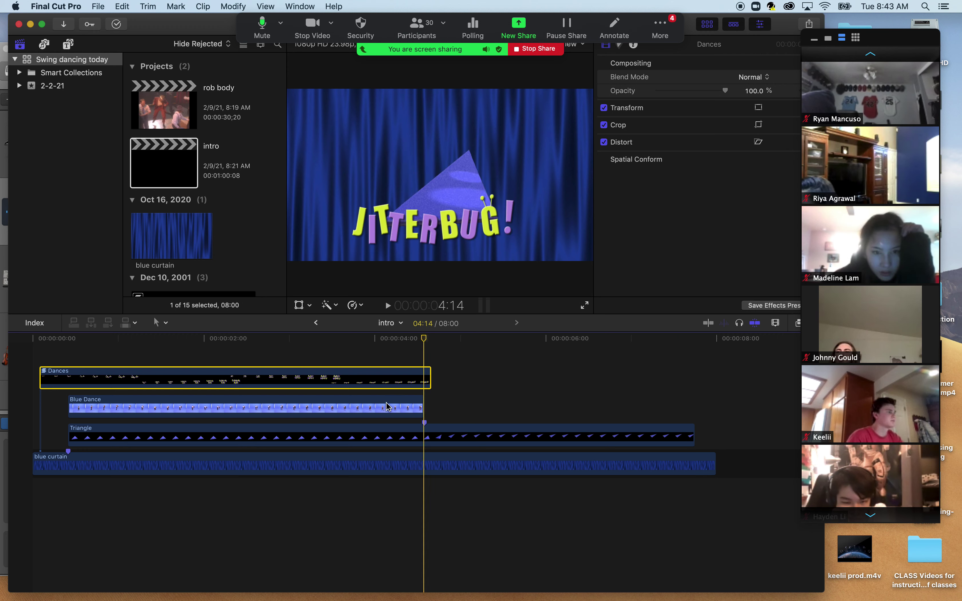
{"action": "scroll", "coordinate": [161, 251], "scroll_direction": "down", "scroll_amount": 10}
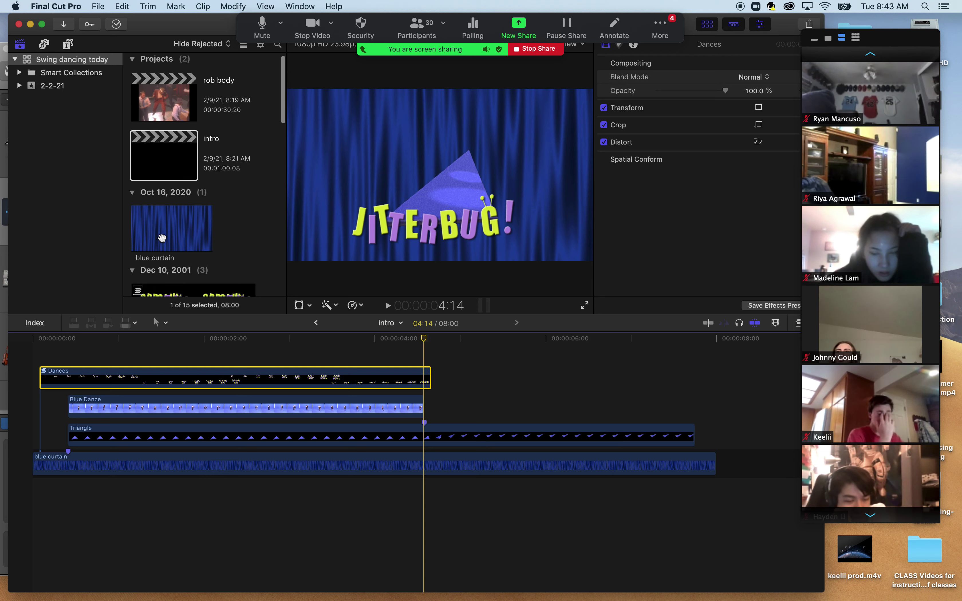
{"action": "scroll", "coordinate": [161, 238], "scroll_direction": "down", "scroll_amount": 10}
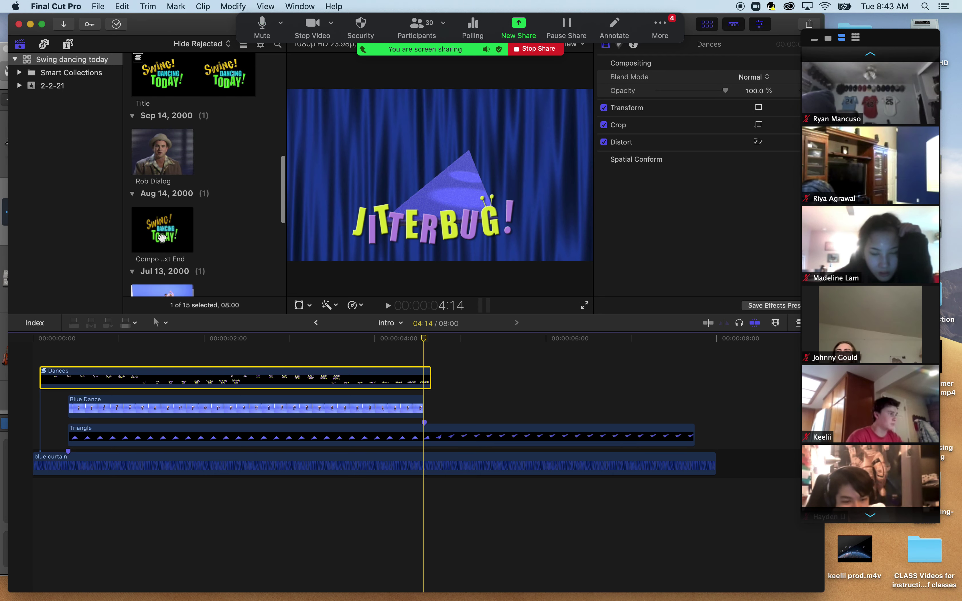
{"action": "left_click", "coordinate": [157, 152]}
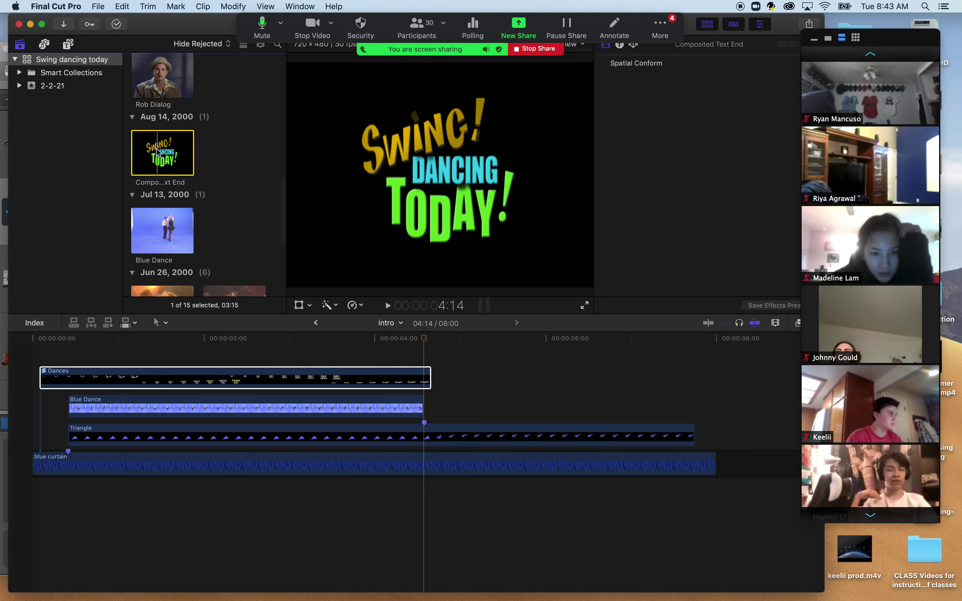
{"action": "key", "text": "space"}
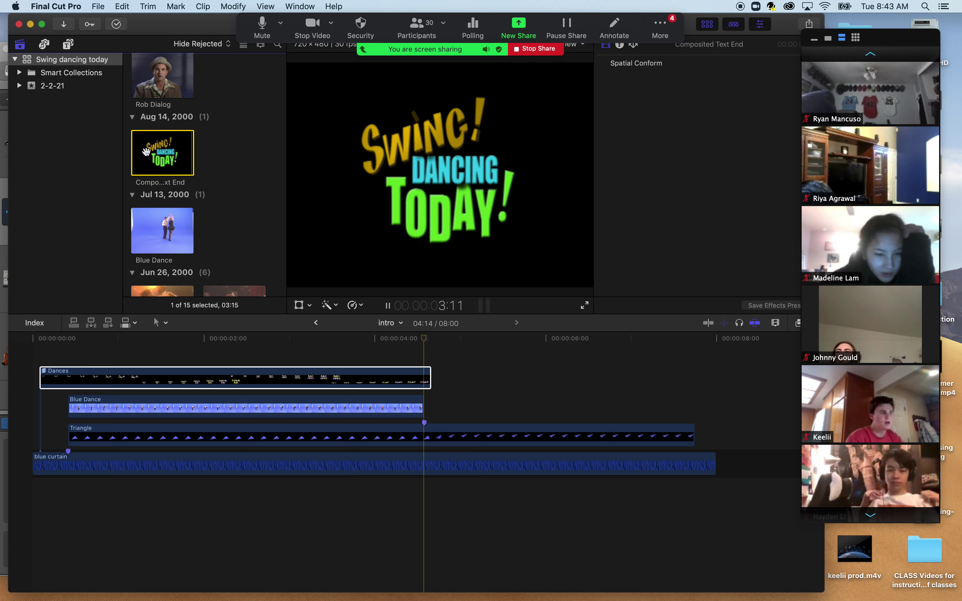
{"action": "left_click_drag", "start_coordinate": [162, 148], "coordinate": [422, 358]}
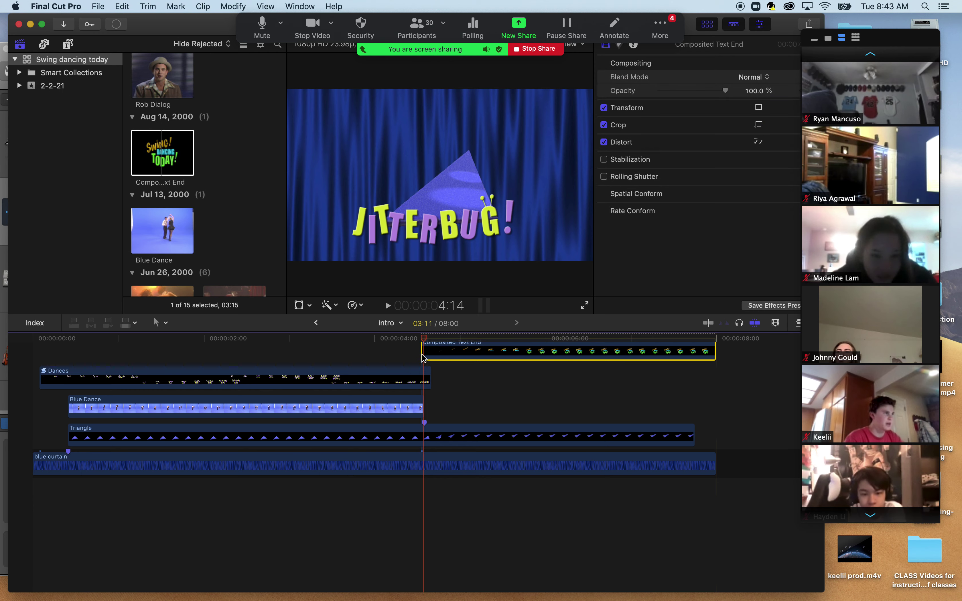
- Play the intro from the start with the end title, and scrub back to 0:13
{"action": "left_click", "coordinate": [870, 515]}
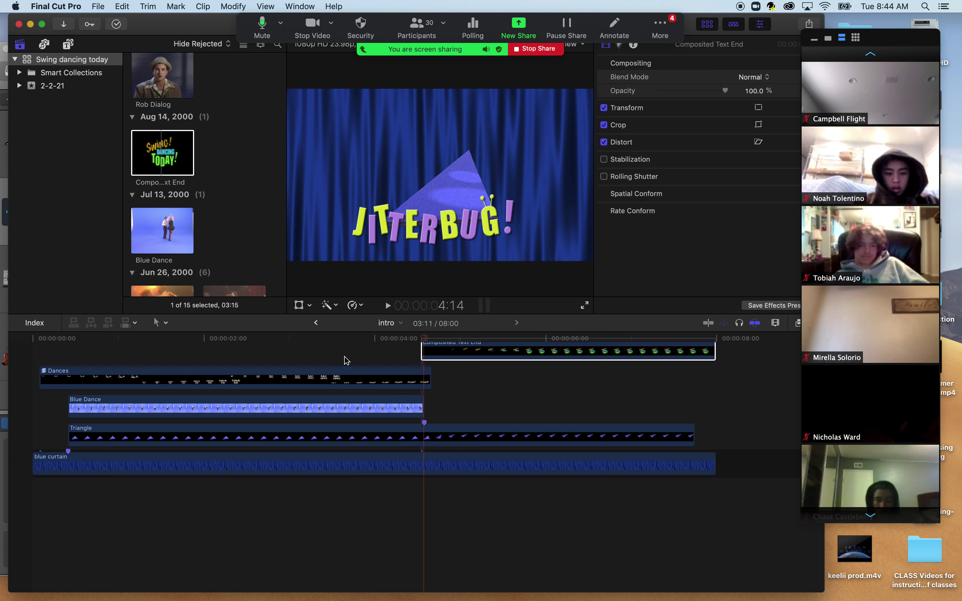
{"action": "left_click_drag", "start_coordinate": [128, 342], "coordinate": [32, 345]}
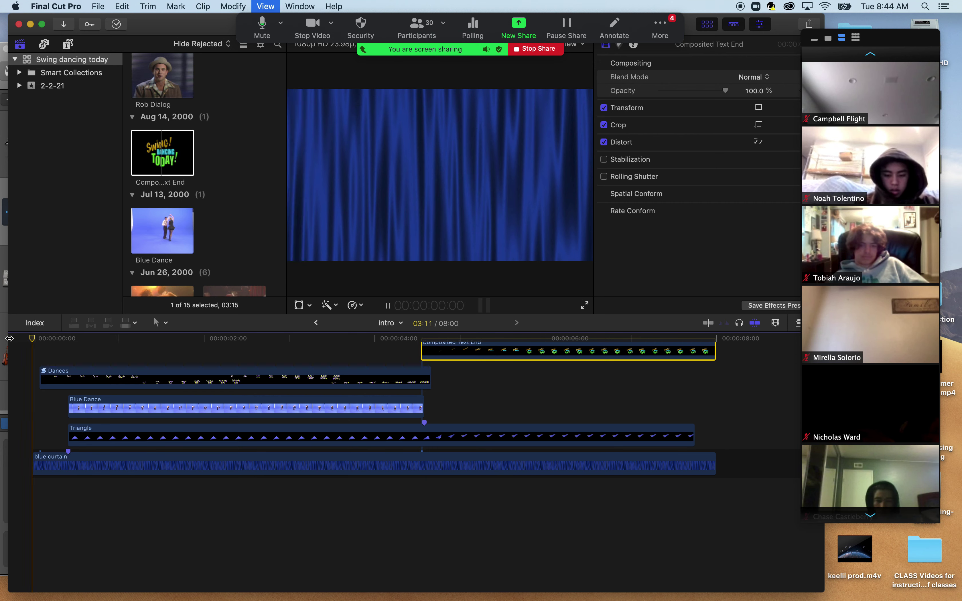
{"action": "key", "text": "space"}
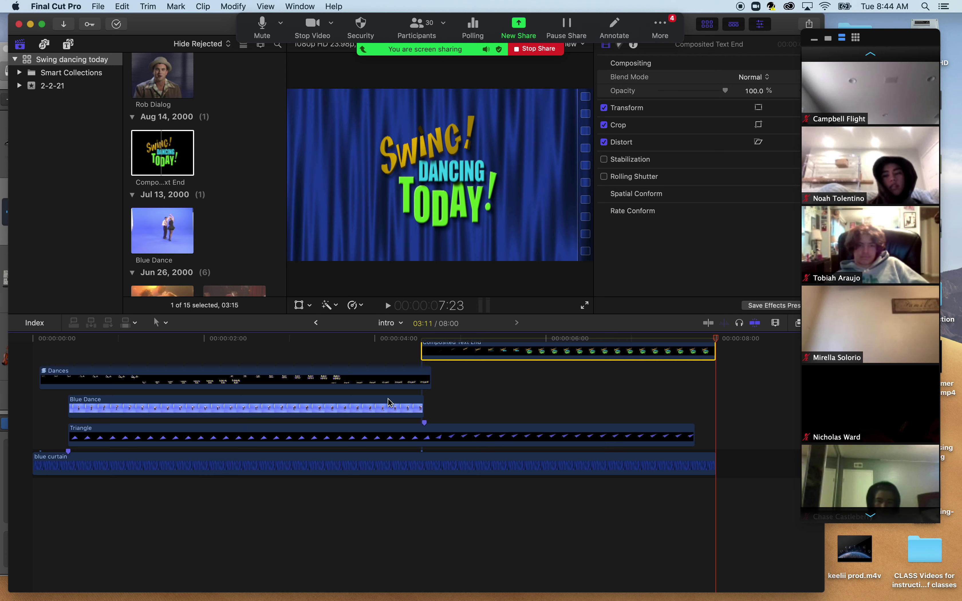
{"action": "left_click", "coordinate": [383, 338]}
{"action": "left_click_drag", "start_coordinate": [382, 338], "coordinate": [79, 318]}
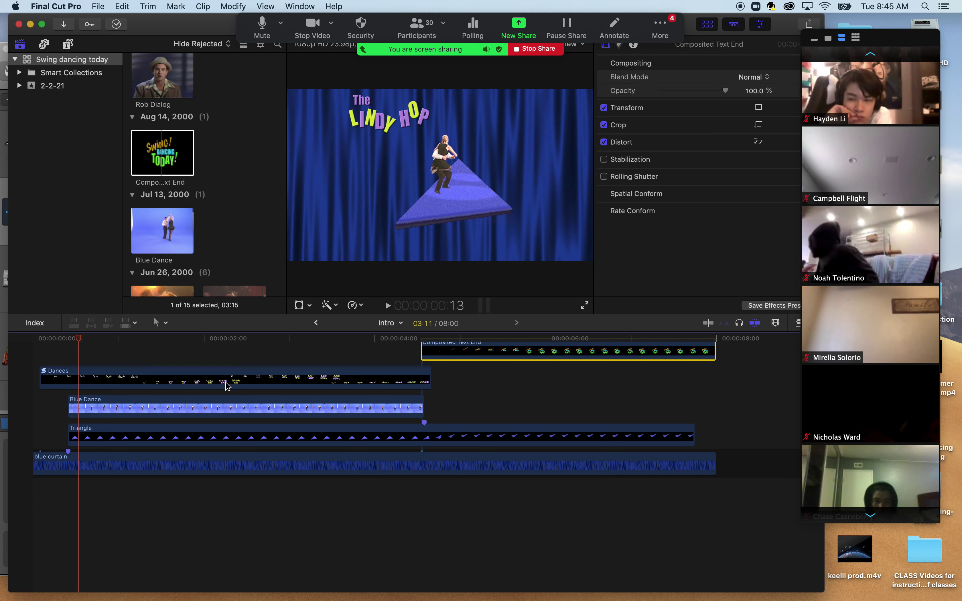
- Move the meeting participants strip clear of the editor and show all installed transitions
{"action": "left_click", "coordinate": [798, 323]}
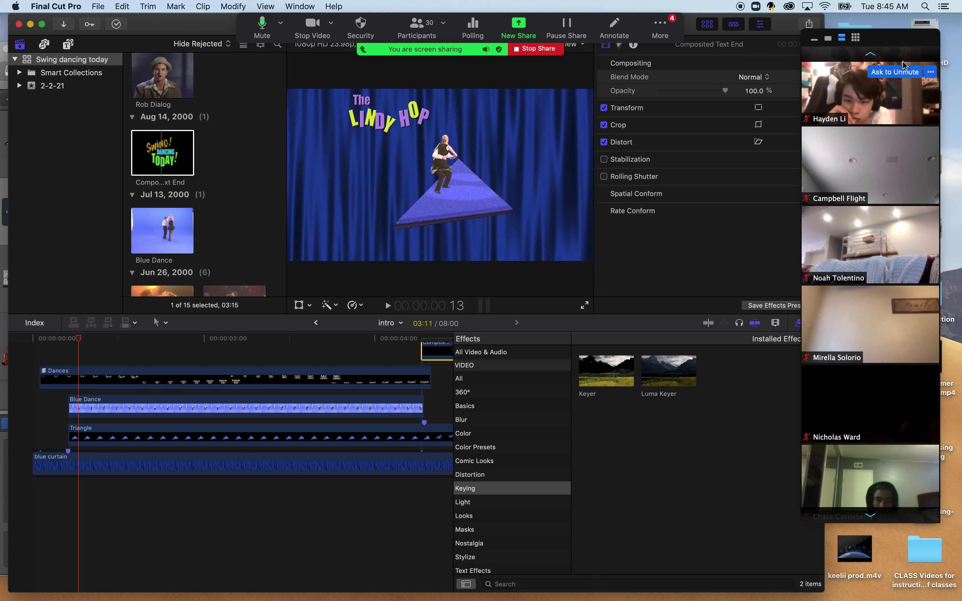
{"action": "left_click_drag", "start_coordinate": [899, 42], "coordinate": [925, 40]}
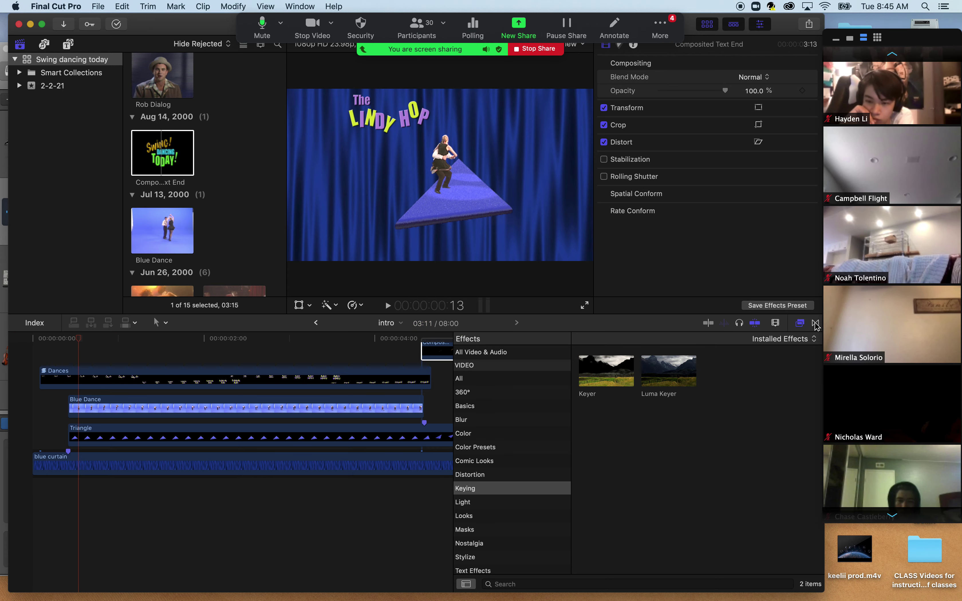
{"action": "left_click", "coordinate": [814, 323]}
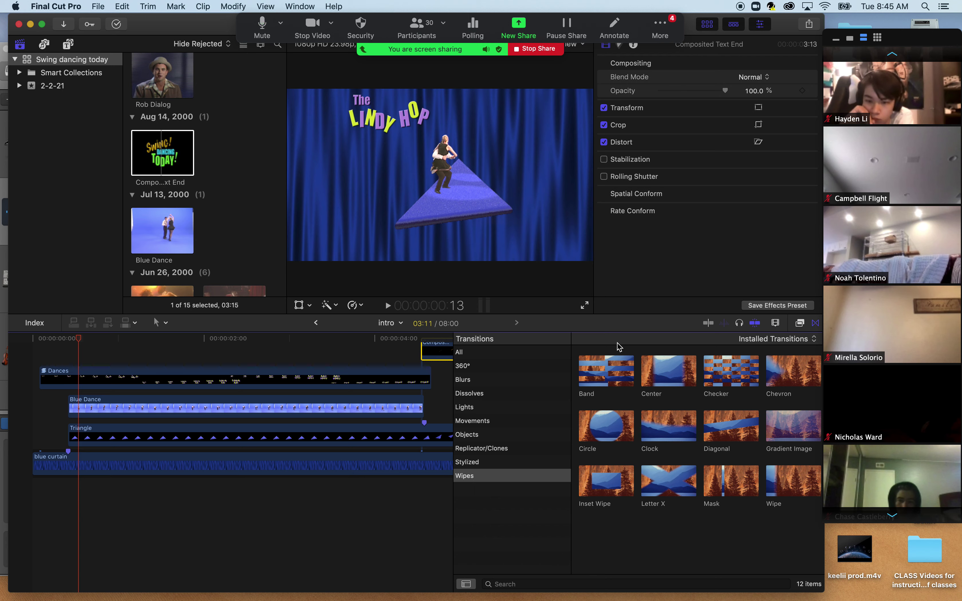
{"action": "left_click", "coordinate": [479, 352]}
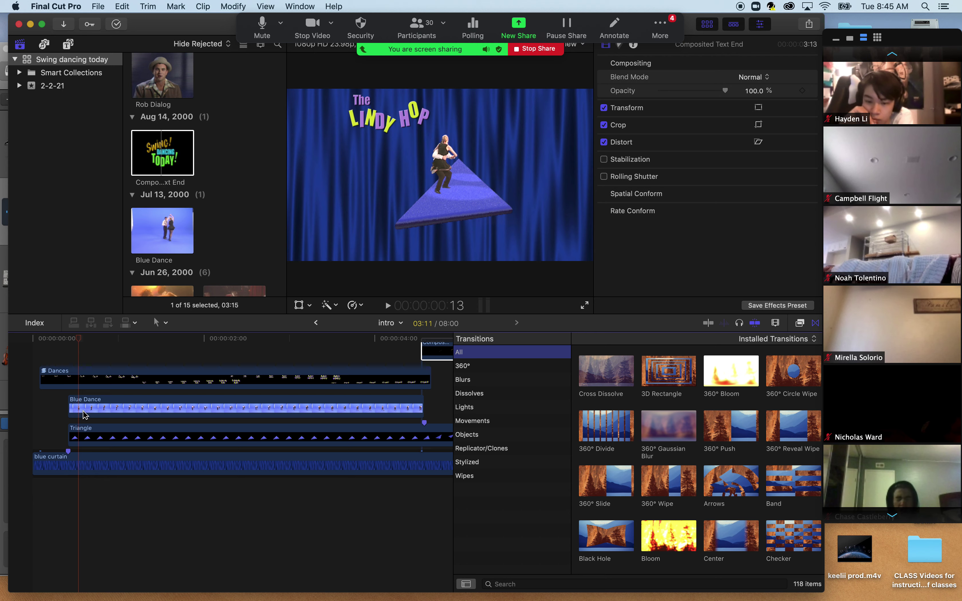
- Apply the Cross Dissolve transition to both ends of the Blue Dance clip
{"action": "mouse_move", "coordinate": [936, 185]}
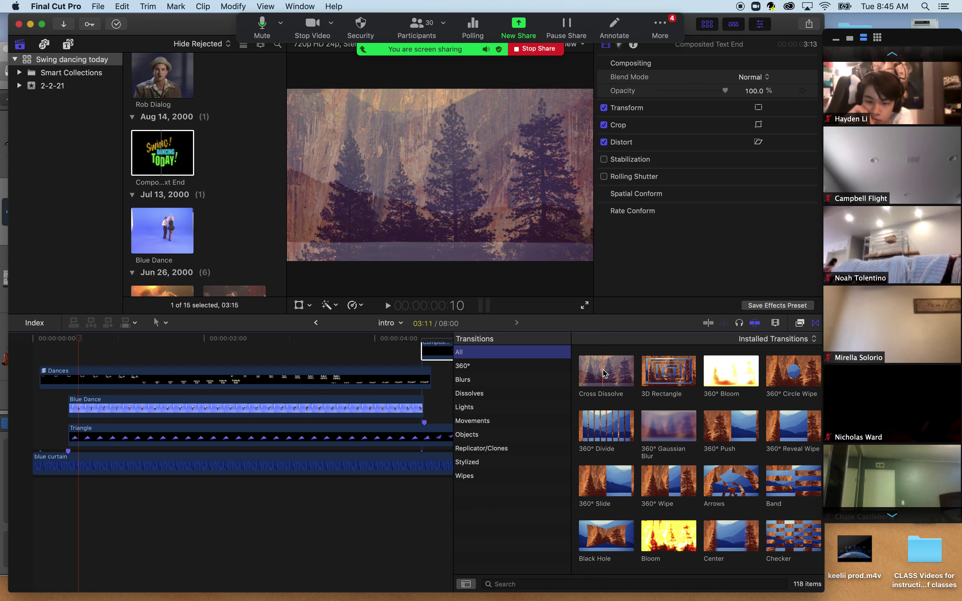
{"action": "left_click_drag", "start_coordinate": [604, 373], "coordinate": [76, 408]}
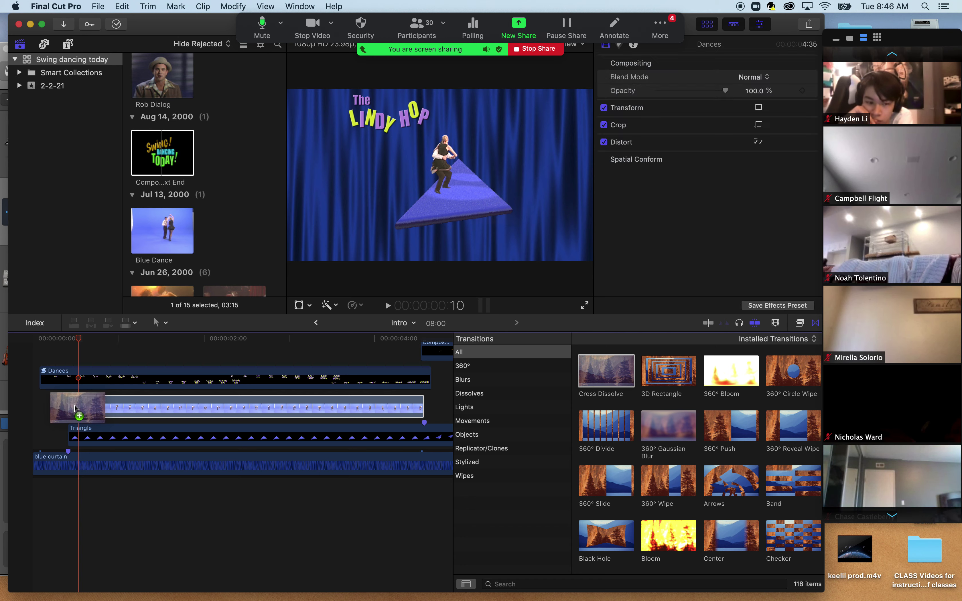
{"action": "left_click_drag", "start_coordinate": [76, 407], "coordinate": [77, 409]}
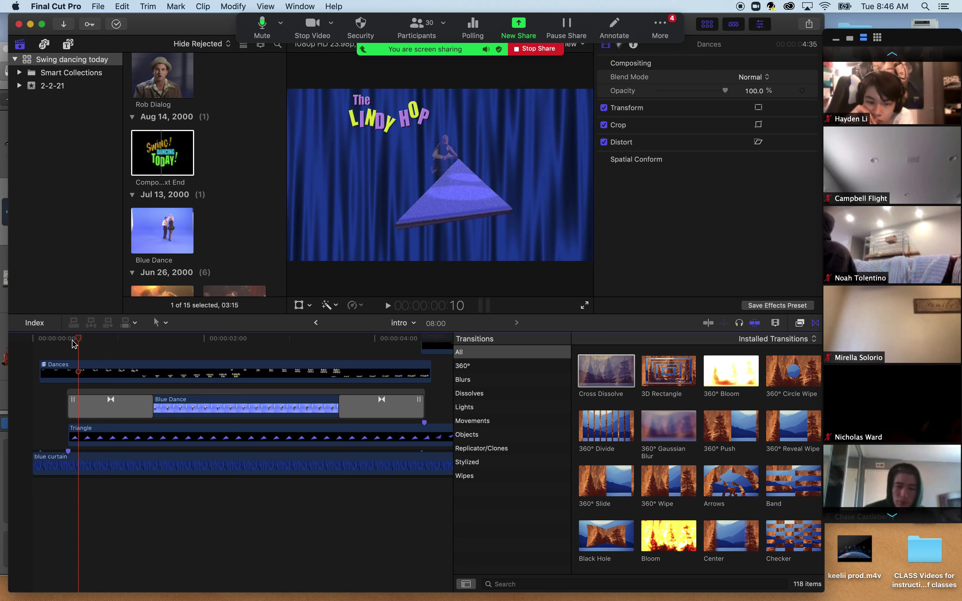
- Play the intro from the start to review the new dissolves on the Blue Dance clip
{"action": "left_click_drag", "start_coordinate": [79, 338], "coordinate": [24, 341]}
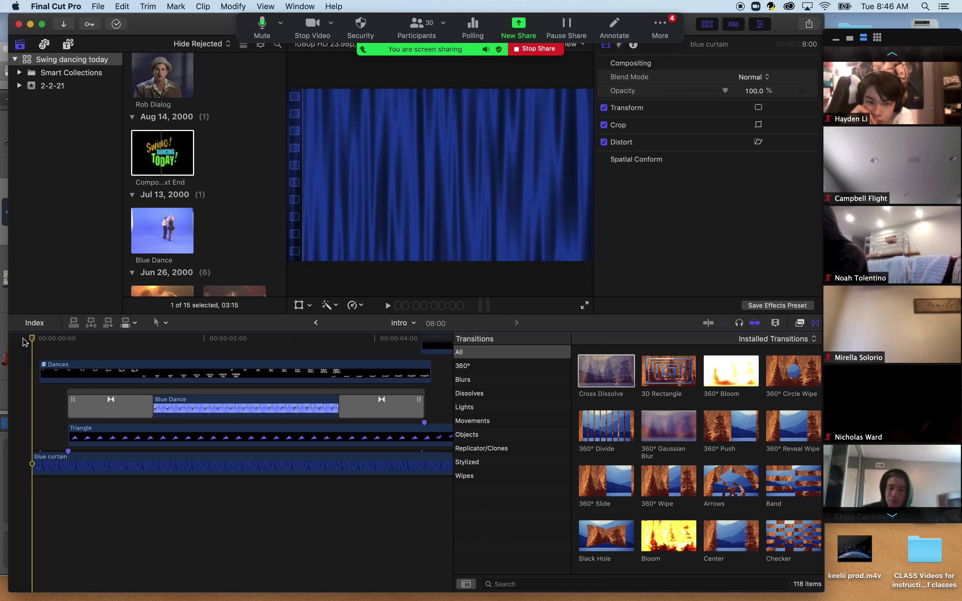
{"action": "key", "text": "space"}
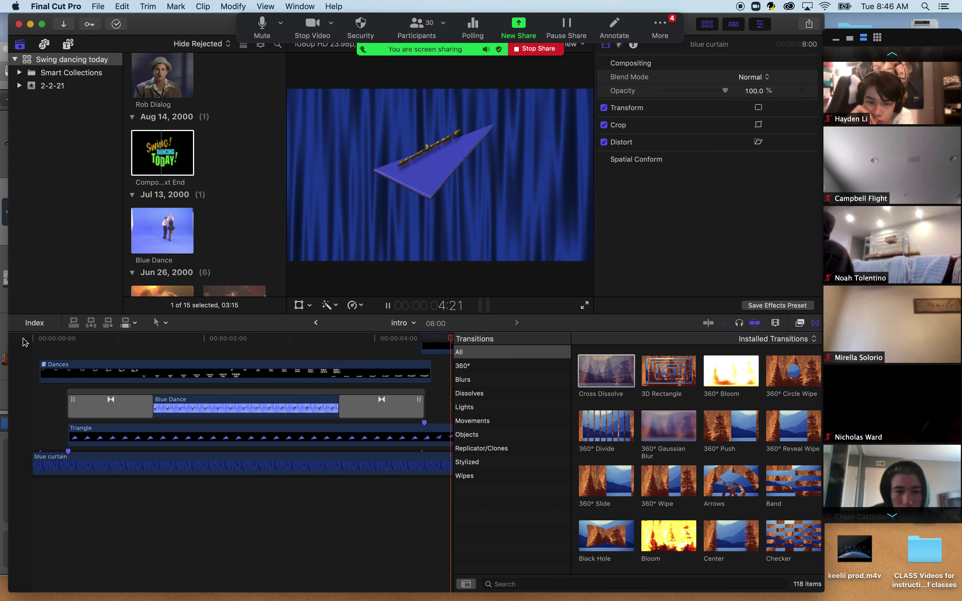
{"action": "key", "text": "space"}
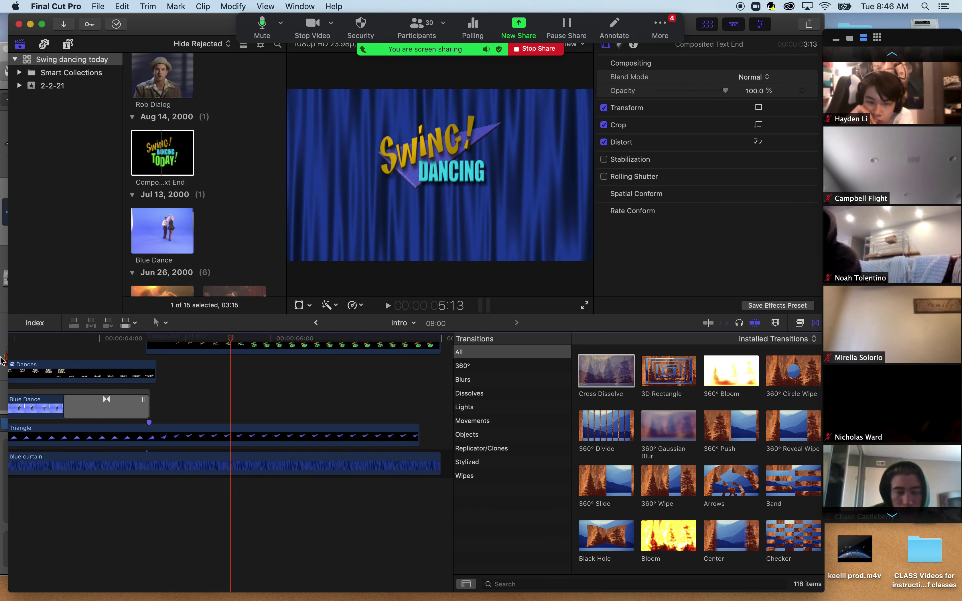
- Hide the transitions browser and replay the intro from the start with the full timeline in view
{"action": "scroll", "coordinate": [96, 390], "scroll_direction": "left", "scroll_amount": 10}
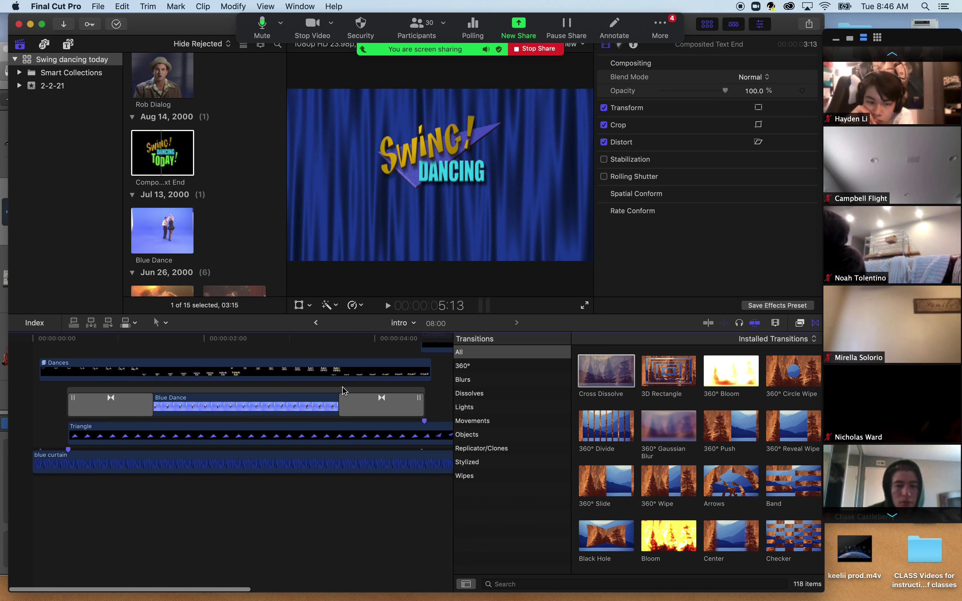
{"action": "key", "text": "ctrl+super+5"}
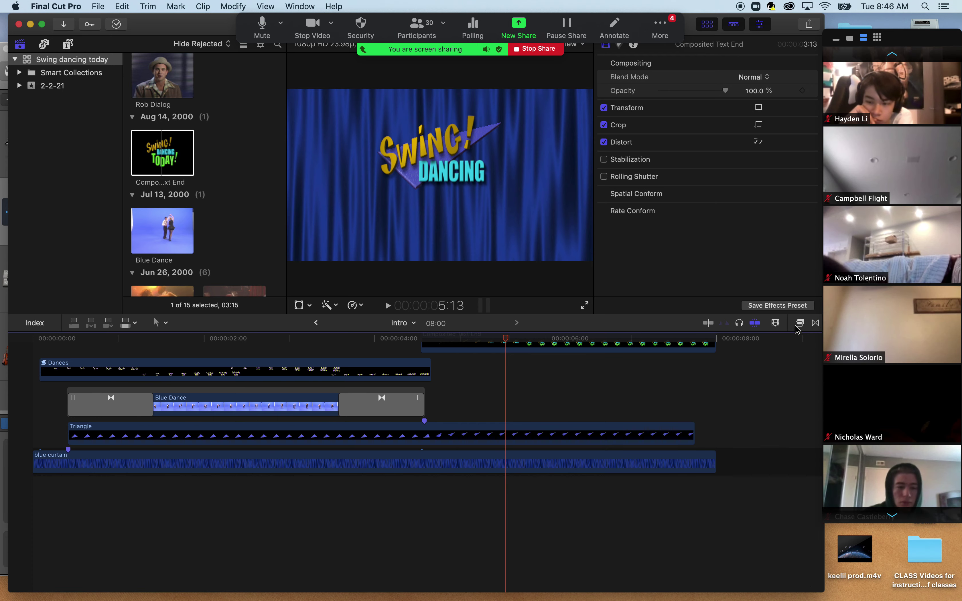
{"action": "left_click", "coordinate": [205, 341]}
{"action": "left_click_drag", "start_coordinate": [205, 340], "coordinate": [25, 318]}
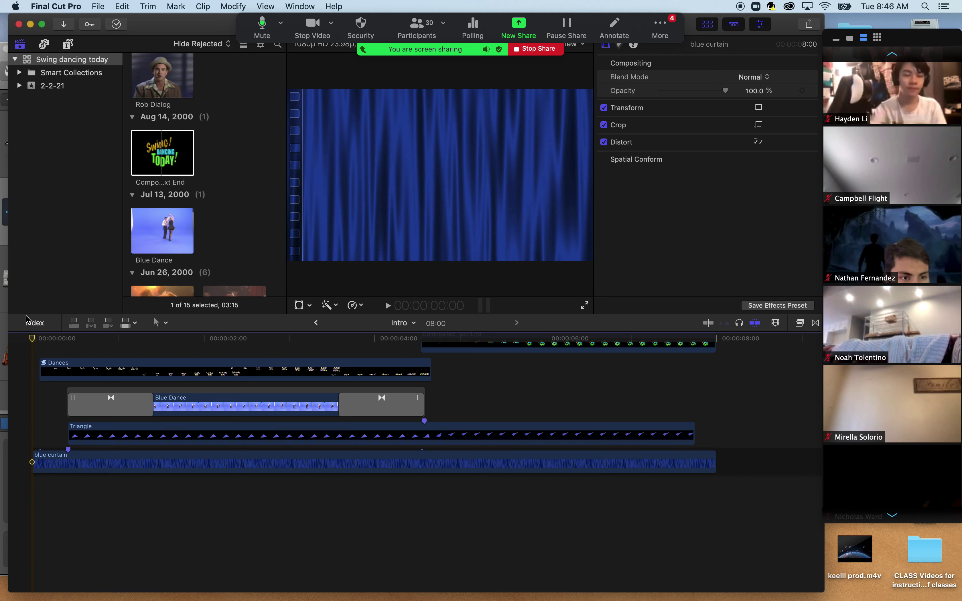
{"action": "key", "text": "space"}
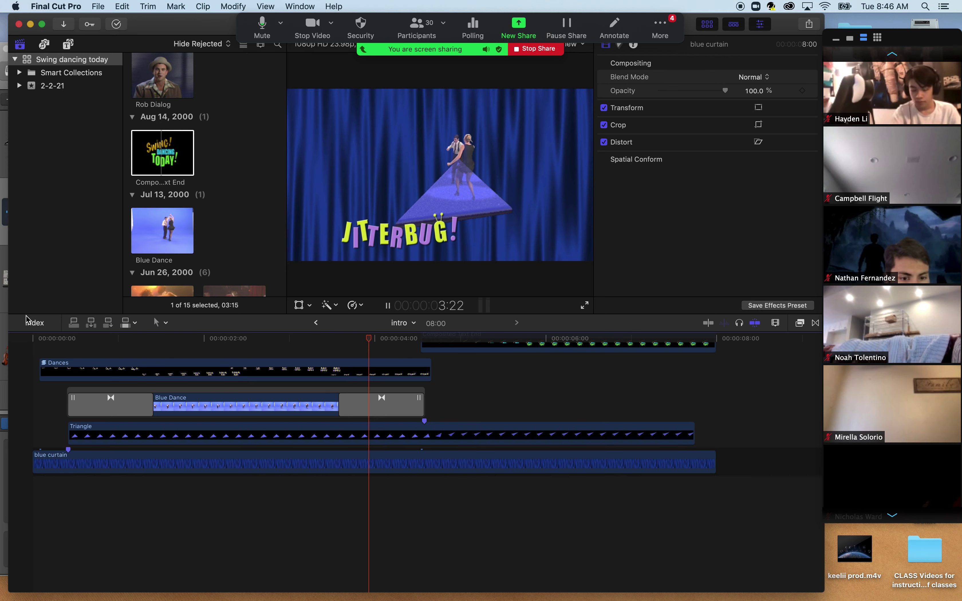
{"action": "key", "text": "space"}
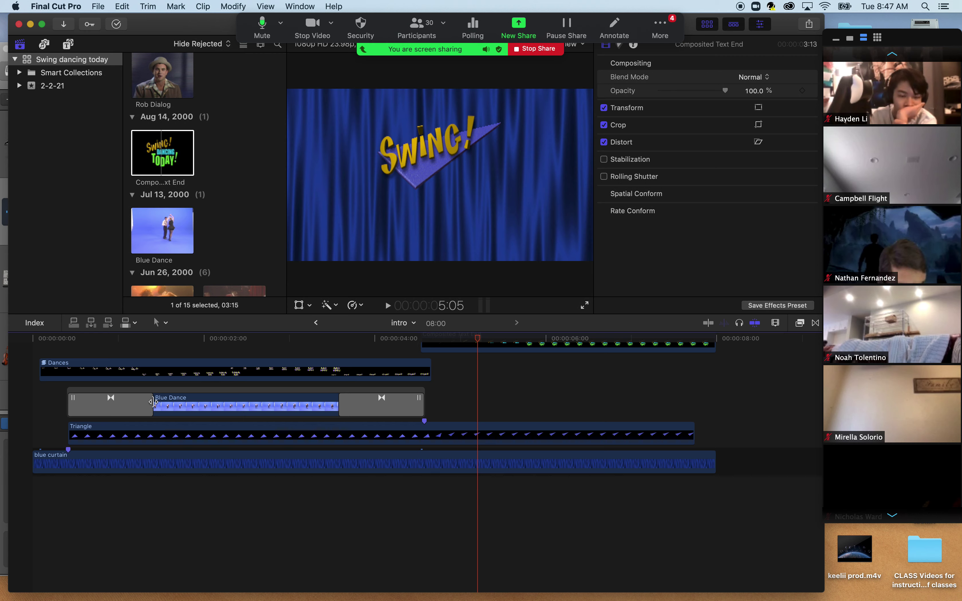
- Shorten the Cross Dissolve transitions at both ends of the Blue Dance clip to 7 frames each
{"action": "right_click", "coordinate": [128, 411]}
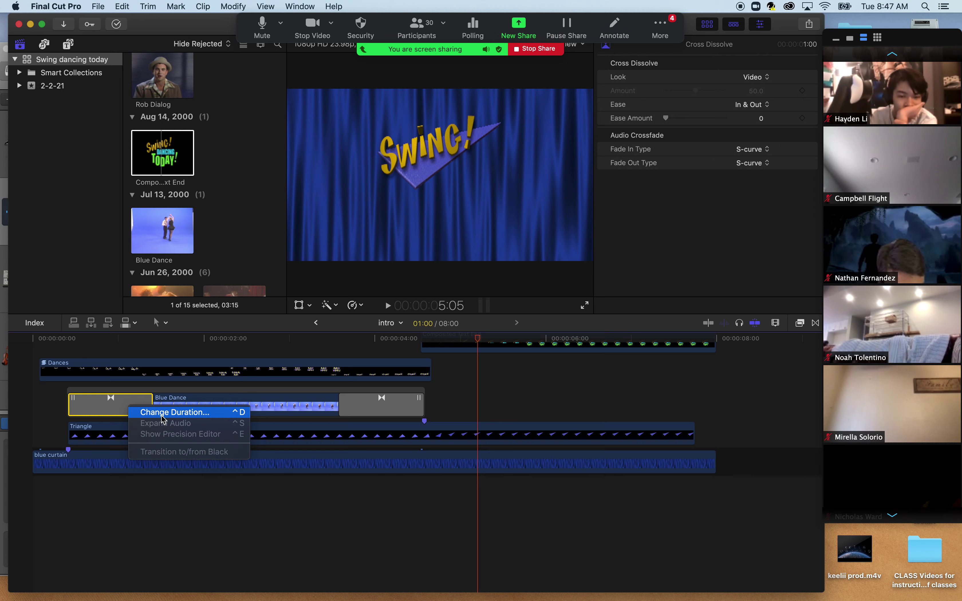
{"action": "left_click", "coordinate": [176, 389]}
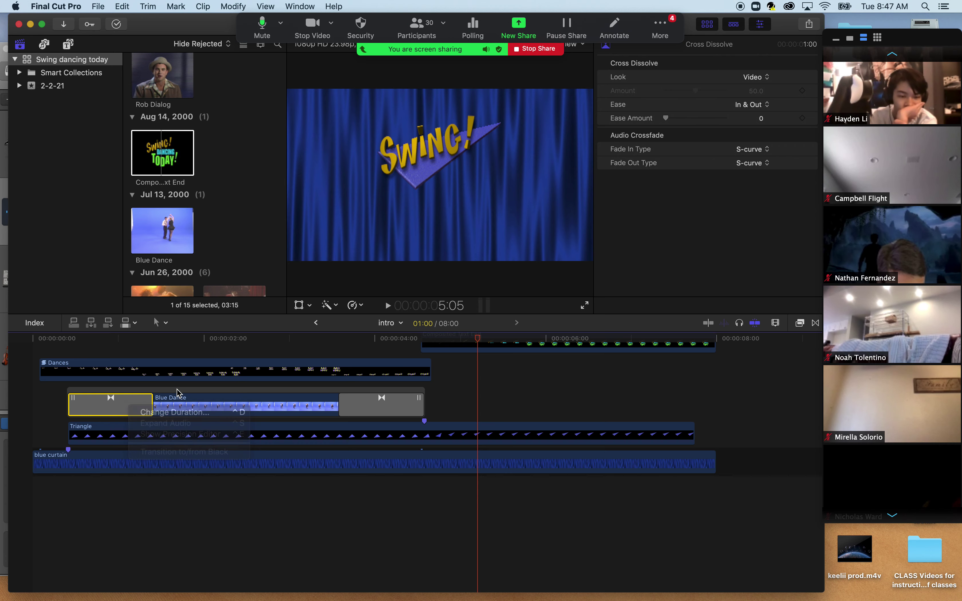
{"action": "left_click_drag", "start_coordinate": [150, 403], "coordinate": [93, 402]}
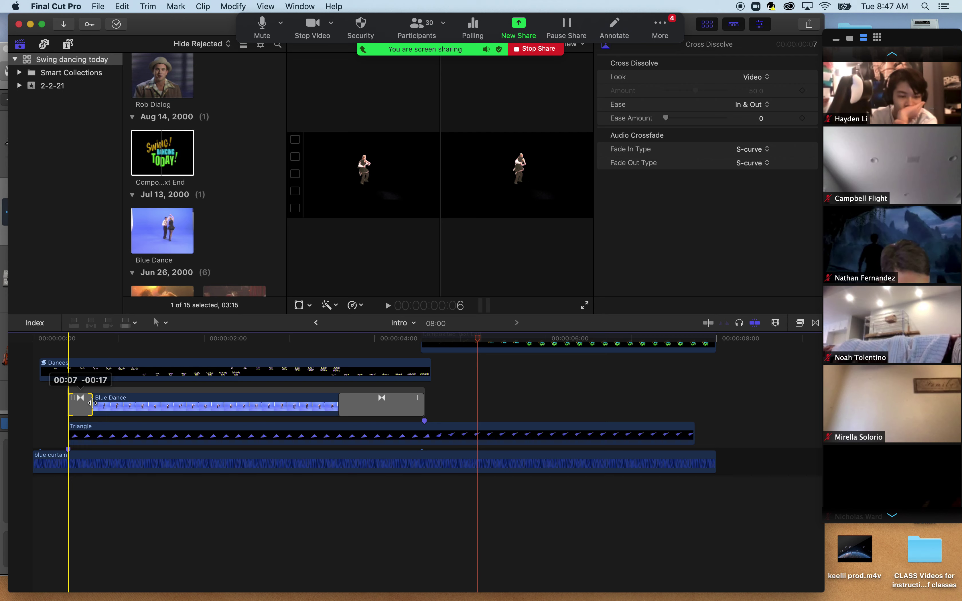
{"action": "left_click_drag", "start_coordinate": [93, 403], "coordinate": [93, 403]}
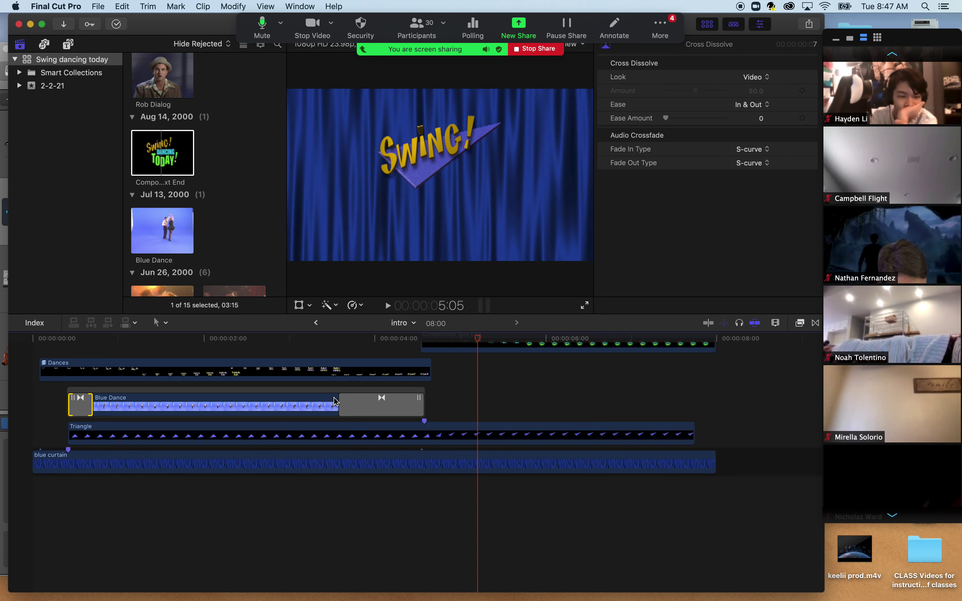
{"action": "left_click_drag", "start_coordinate": [342, 404], "coordinate": [402, 405]}
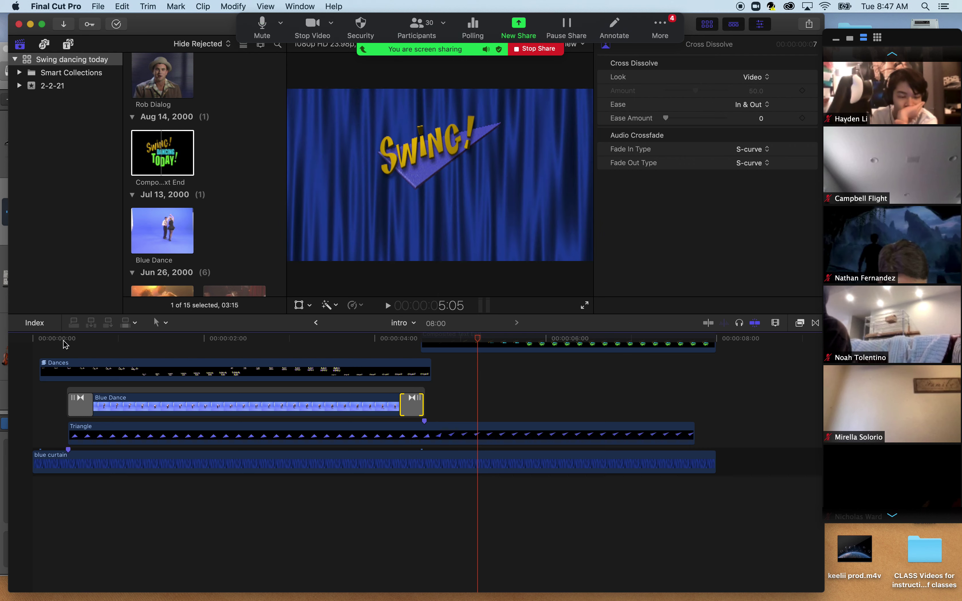
- Play the intro from the start to check the shortened dissolves, and replay it through to the end title
{"action": "left_click", "coordinate": [23, 342]}
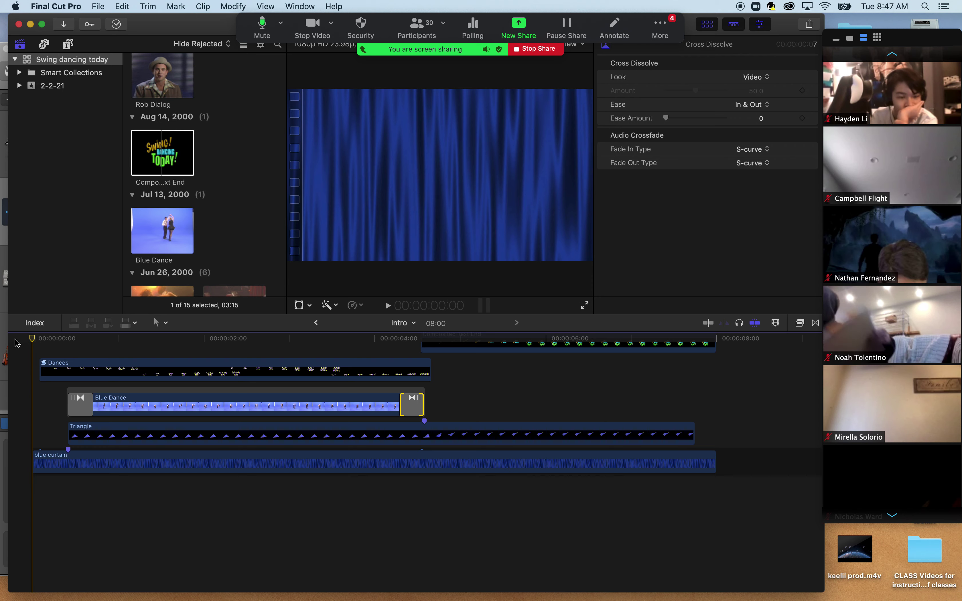
{"action": "key", "text": "space"}
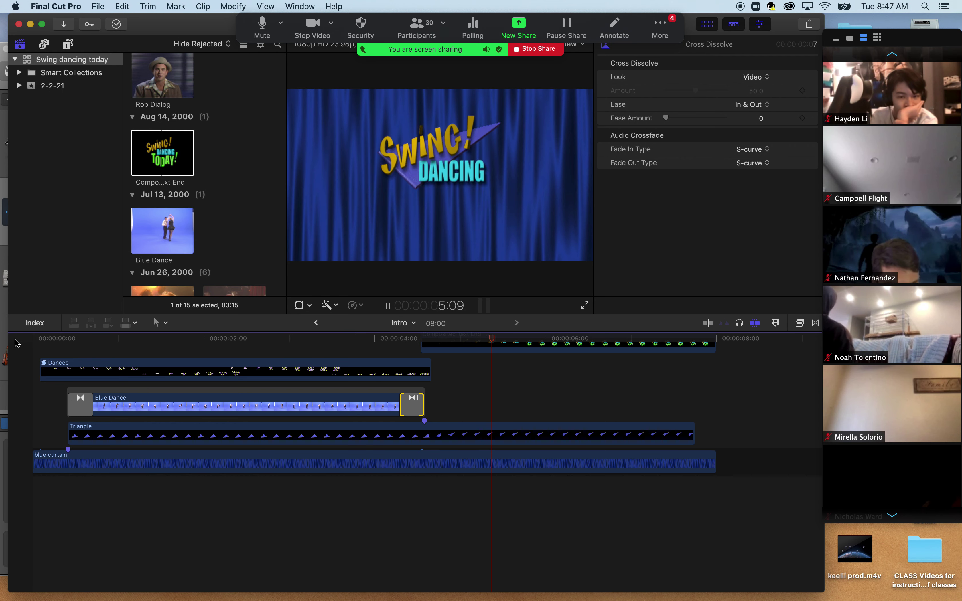
{"action": "key", "text": "space"}
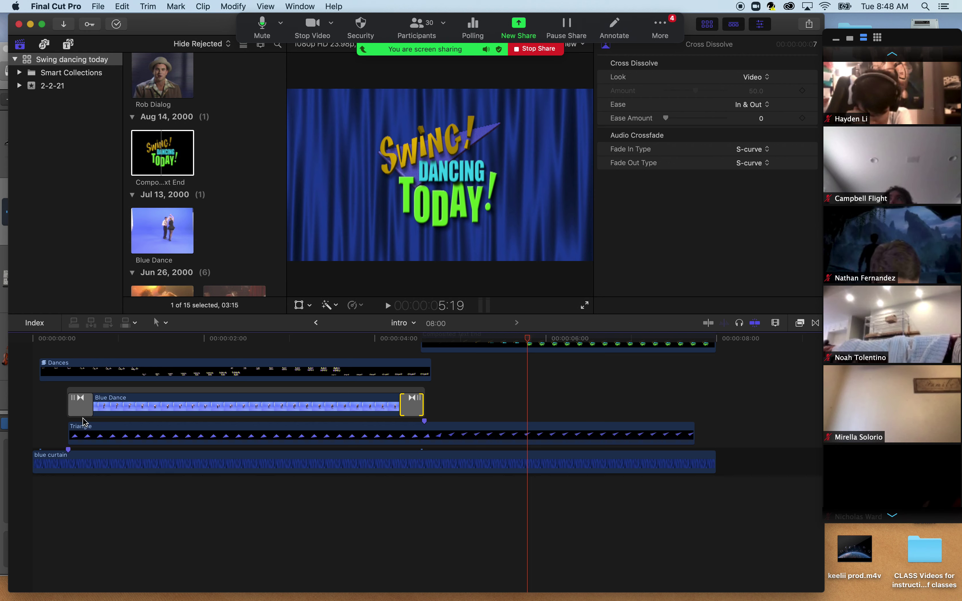
{"action": "scroll", "coordinate": [91, 421], "scroll_direction": "up", "scroll_amount": 3}
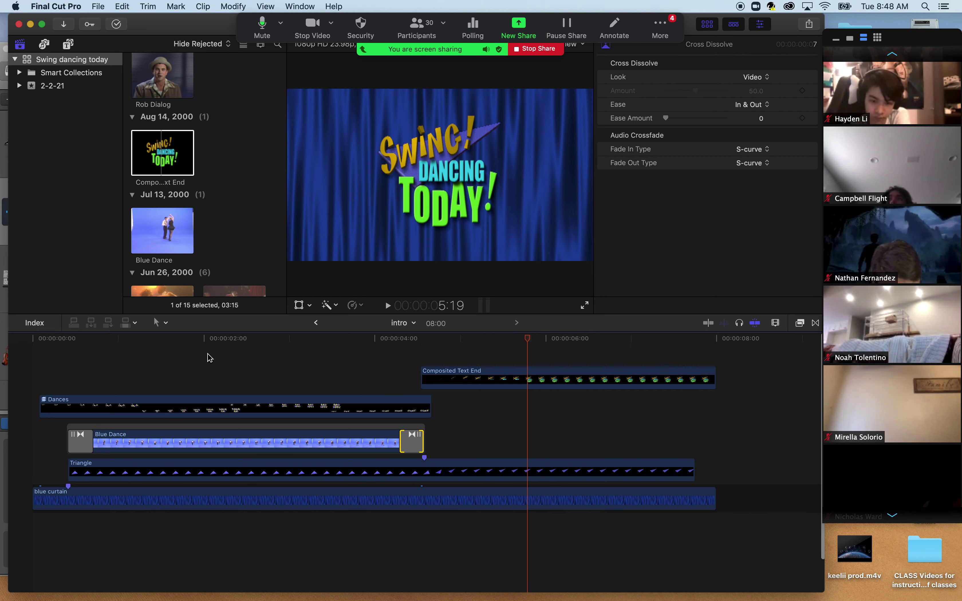
{"action": "left_click_drag", "start_coordinate": [86, 339], "coordinate": [2, 356]}
{"action": "key", "text": "space"}
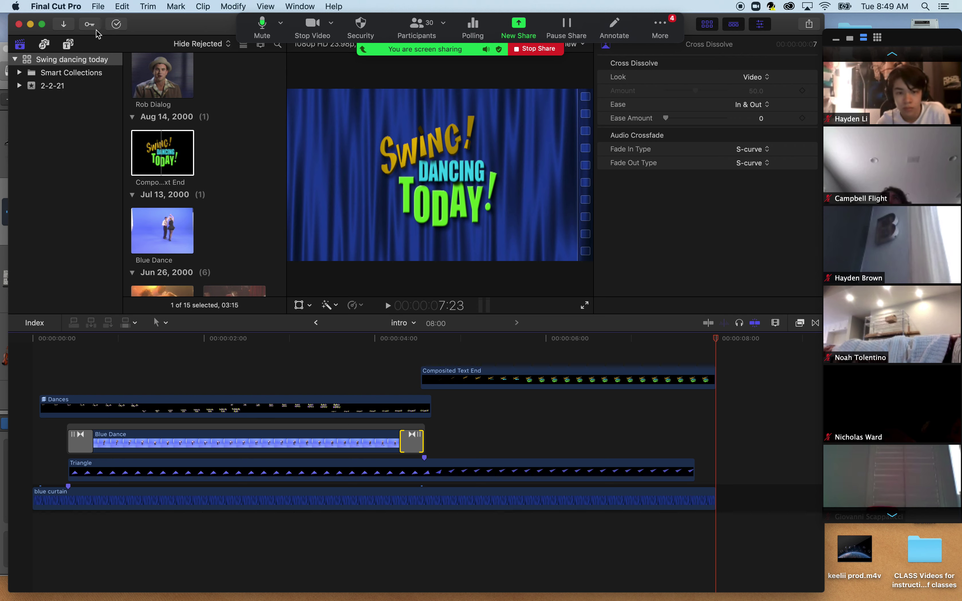
- Start sharing the intro project with the Apple Devices 1080p preset
{"action": "left_click", "coordinate": [98, 7]}
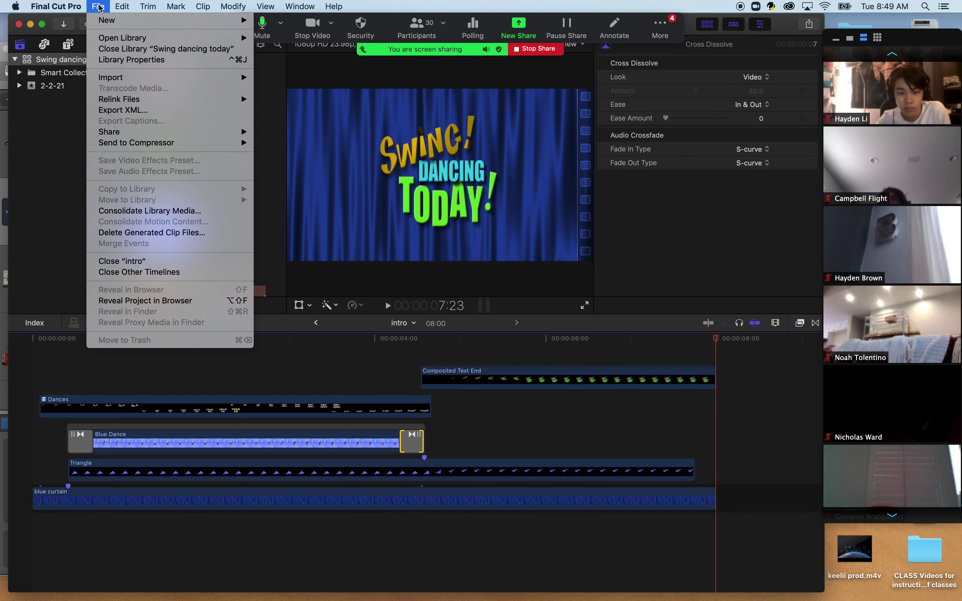
{"action": "mouse_move", "coordinate": [125, 135]}
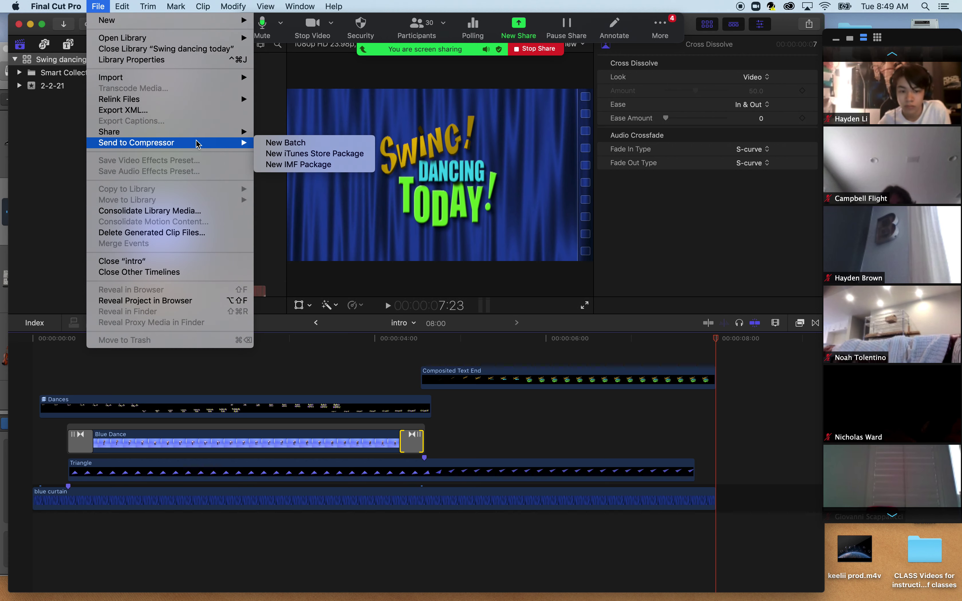
{"action": "mouse_move", "coordinate": [79, 4]}
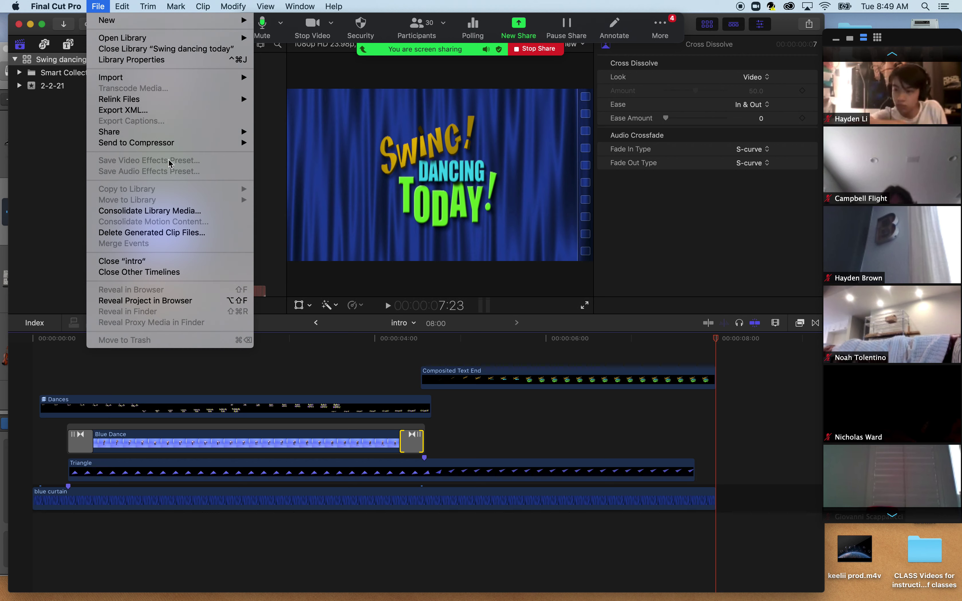
{"action": "mouse_move", "coordinate": [174, 134]}
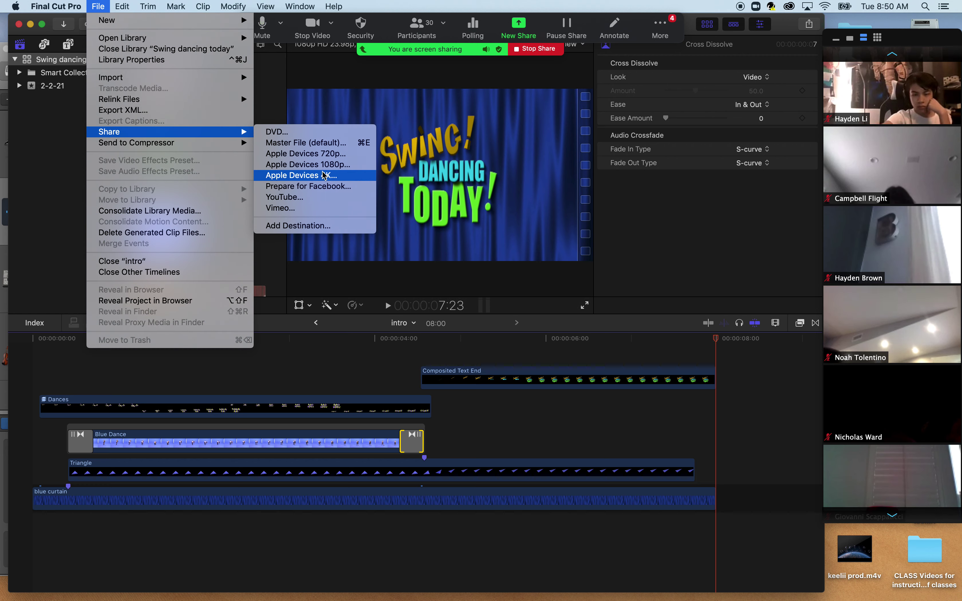
{"action": "left_click", "coordinate": [307, 166]}
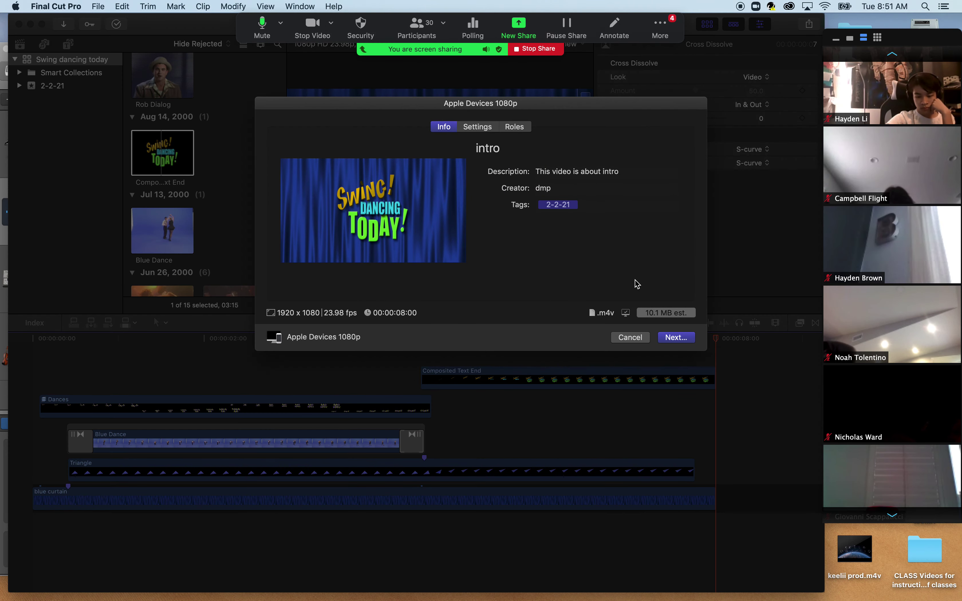
- Save the export as intro in the Period 1 tutorial folder inside NTSC swing Tutorial on the Desktop
{"action": "left_click", "coordinate": [676, 338]}
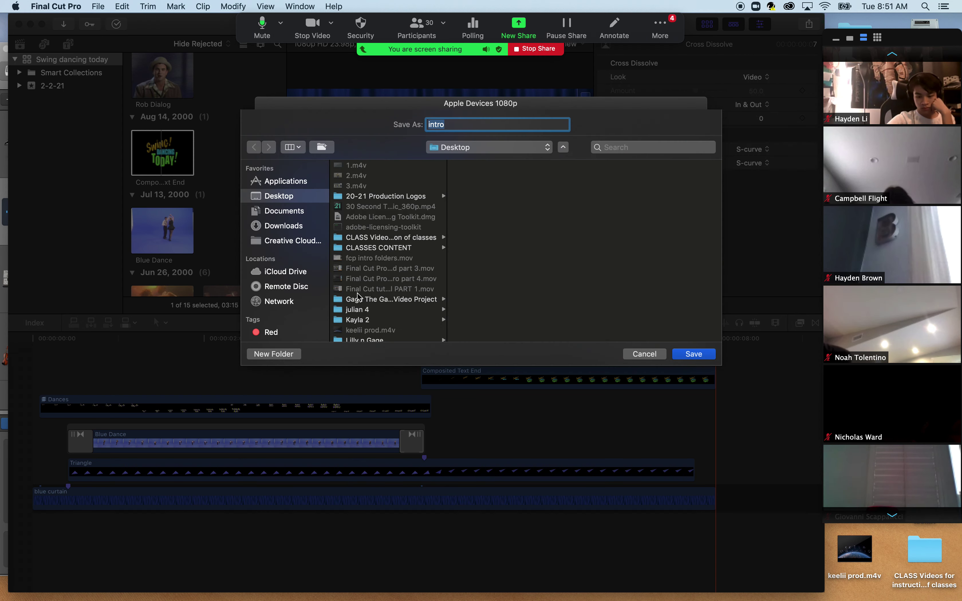
{"action": "scroll", "coordinate": [358, 296], "scroll_direction": "down", "scroll_amount": 5}
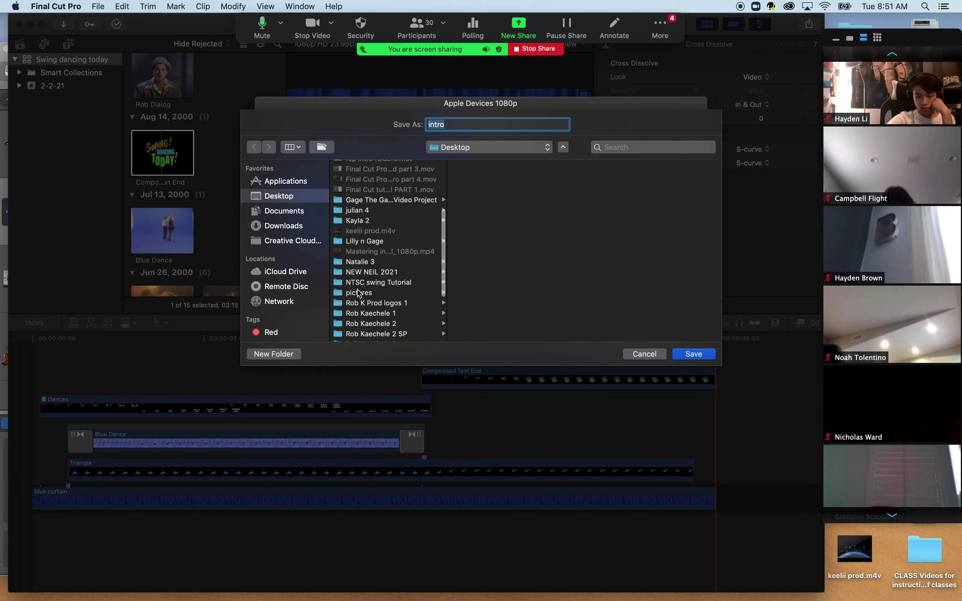
{"action": "left_click", "coordinate": [368, 283]}
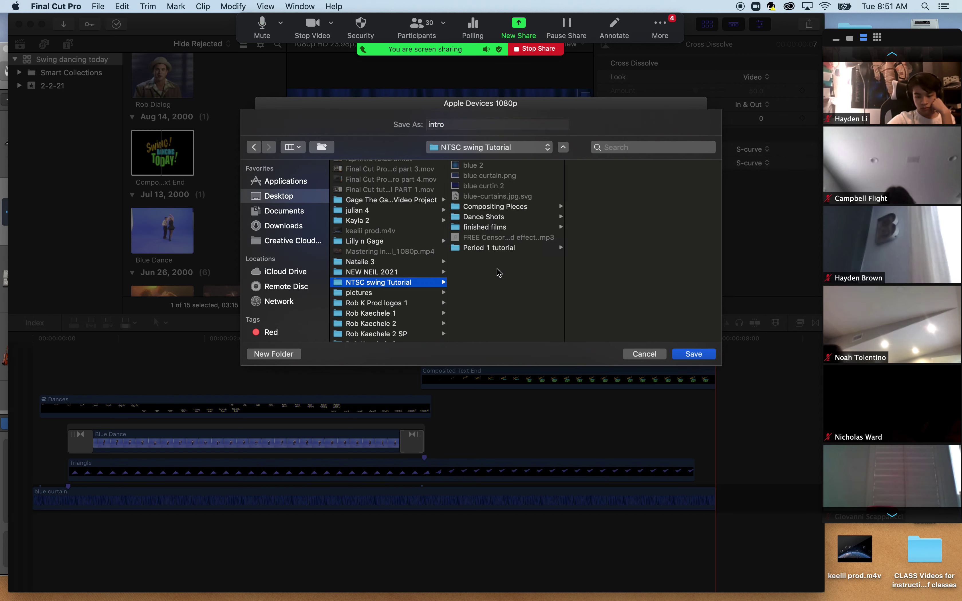
{"action": "left_click", "coordinate": [490, 248]}
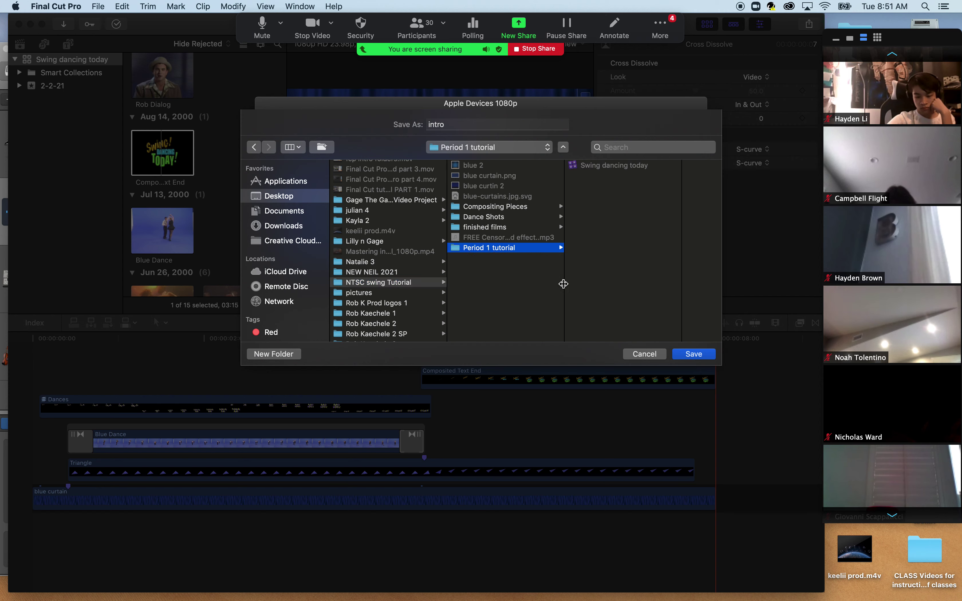
{"action": "left_click", "coordinate": [691, 354]}
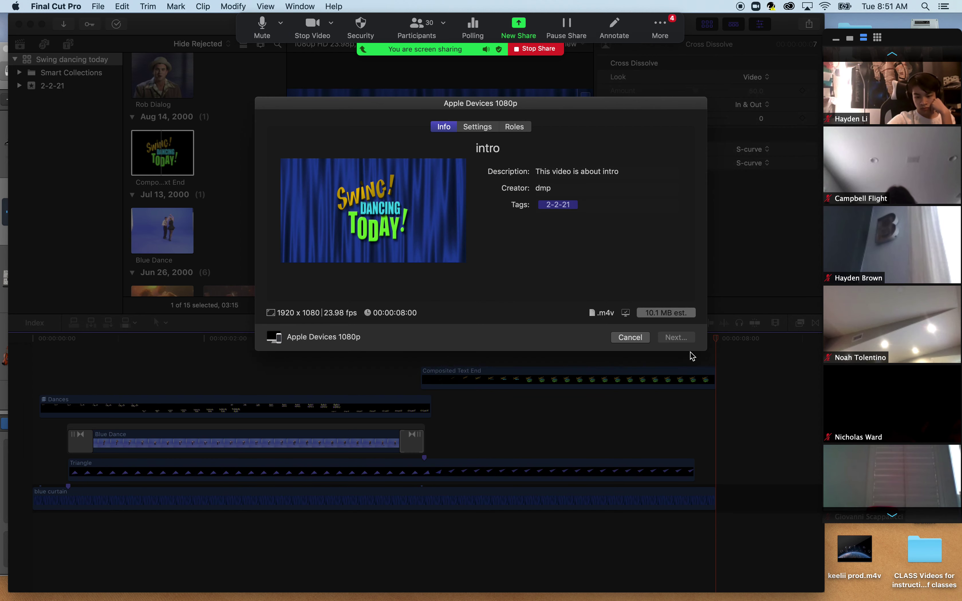
{"action": "key", "text": "Escape"}
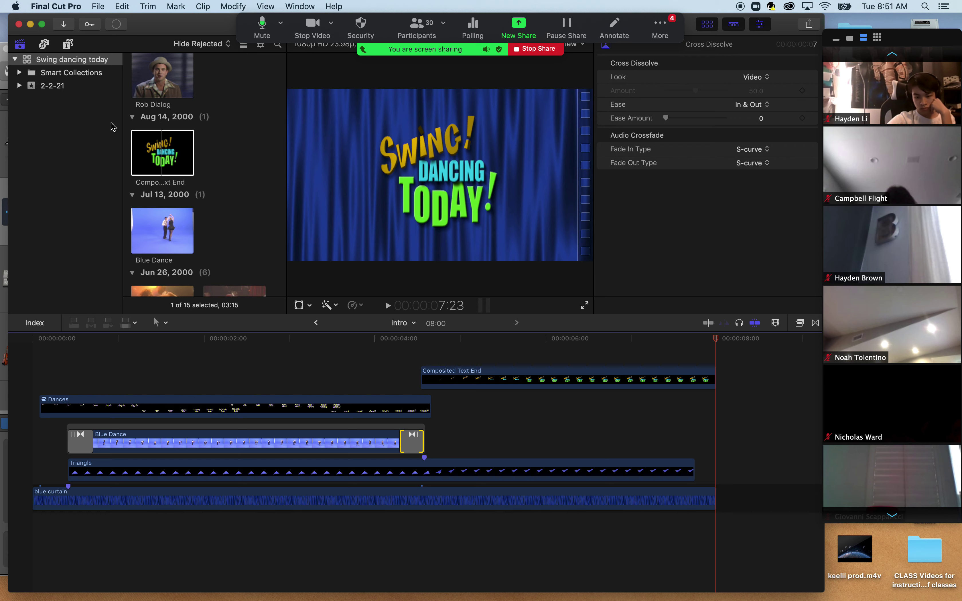
- Check the export's progress in the background tasks, and move the meeting participants strip clear of the share notification
{"action": "left_click", "coordinate": [115, 25]}
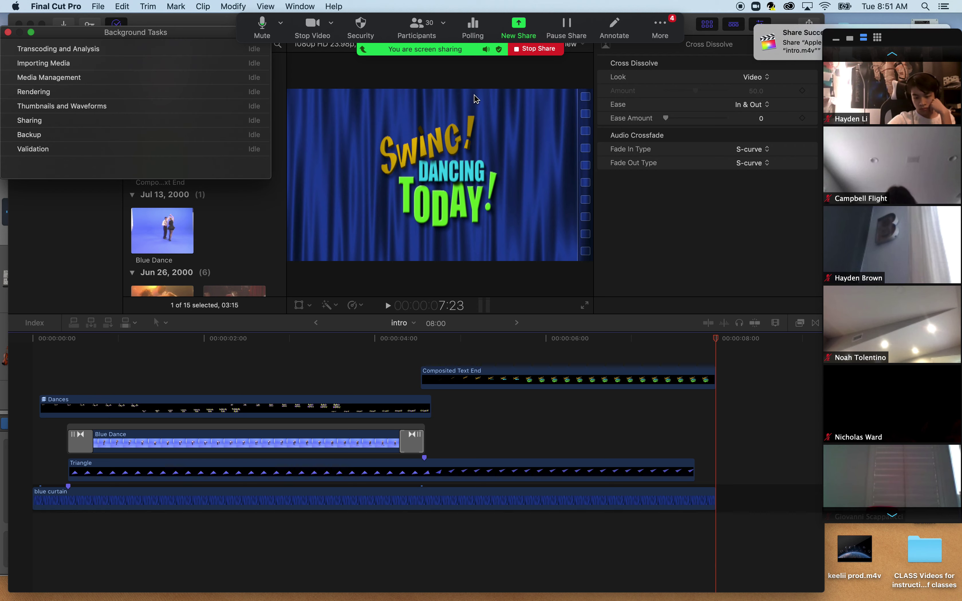
{"action": "left_click", "coordinate": [8, 32]}
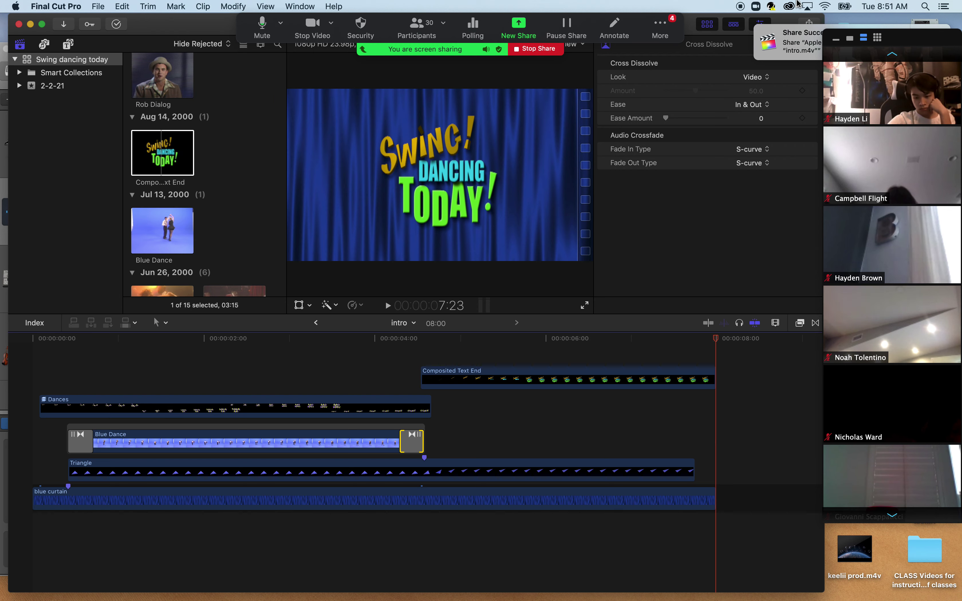
{"action": "left_click_drag", "start_coordinate": [901, 38], "coordinate": [902, 57]}
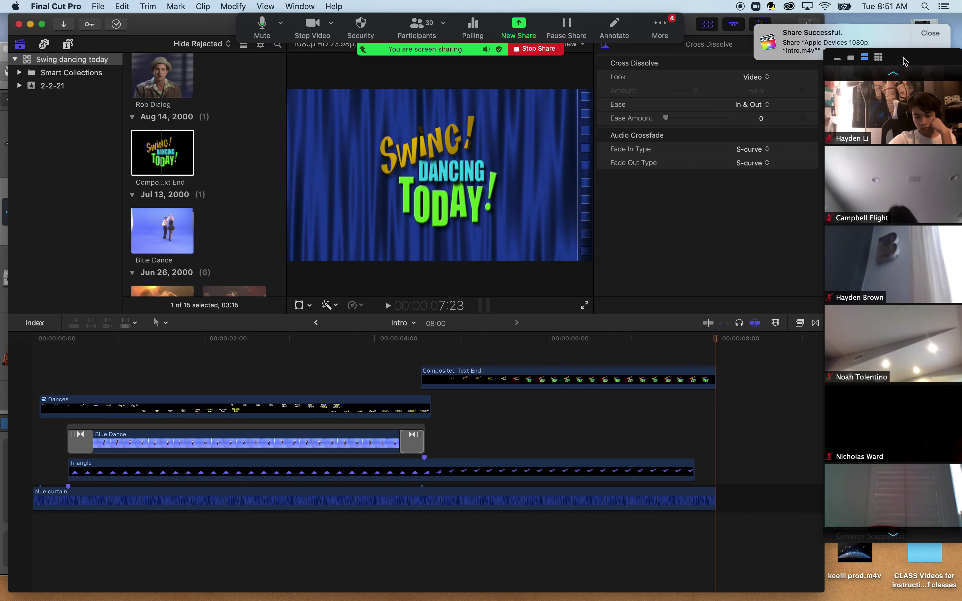
- Dismiss the share notification, then open the CLASS Videos for instruction of classes folder from the desktop and share its Finder window in the Zoom meeting
{"action": "left_click", "coordinate": [929, 34]}
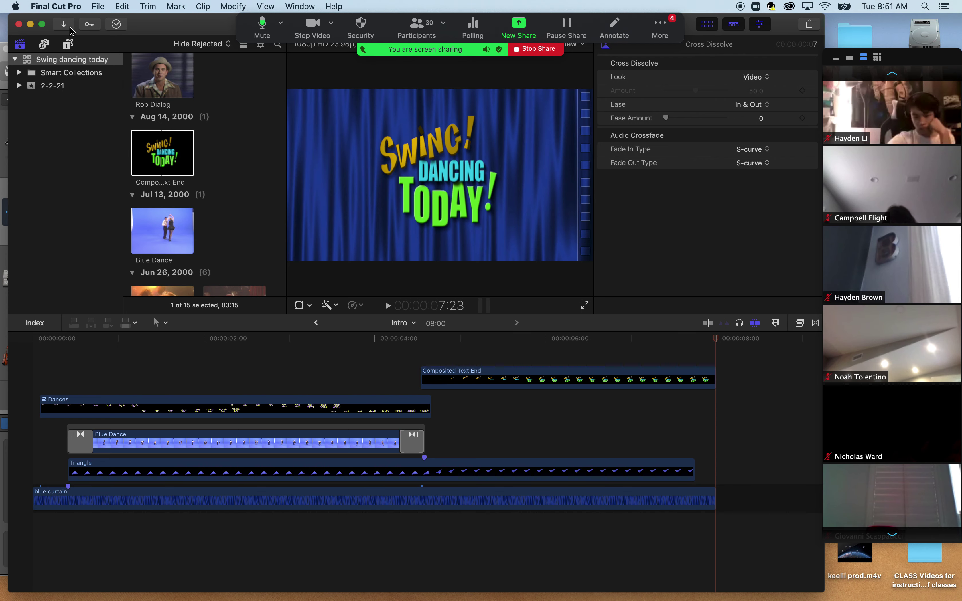
{"action": "left_click", "coordinate": [519, 28]}
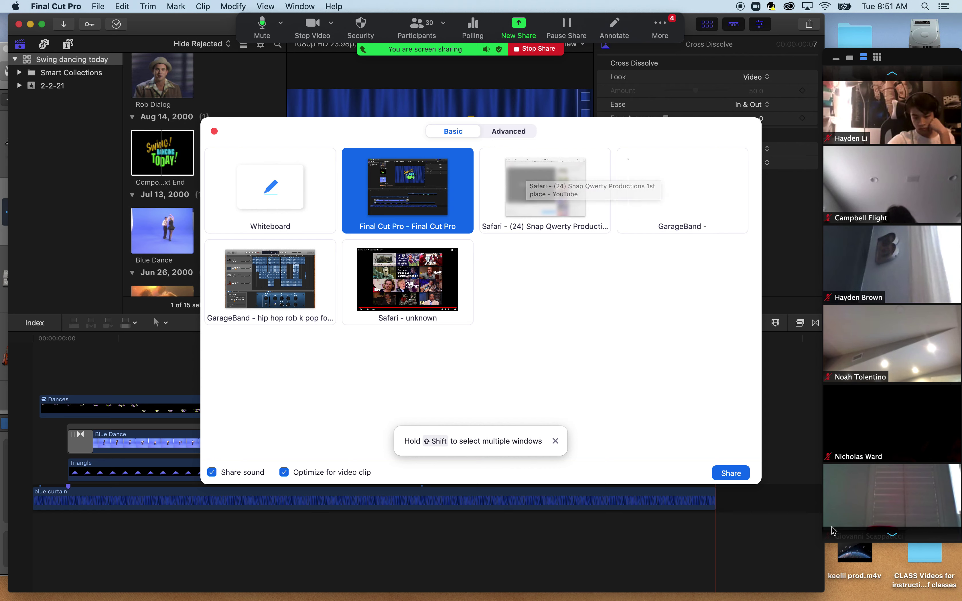
{"action": "left_click", "coordinate": [926, 559]}
{"action": "double_click", "coordinate": [927, 560]}
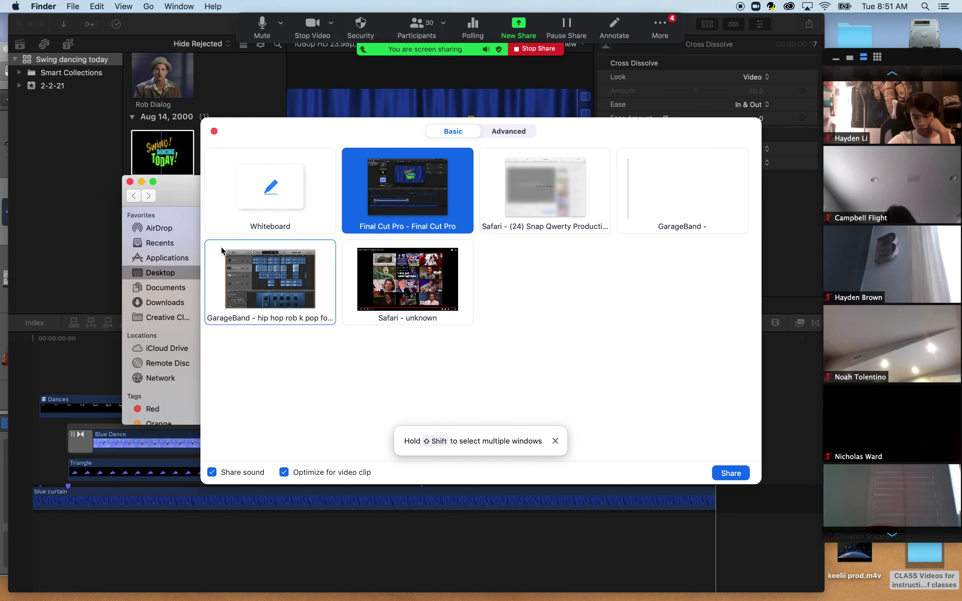
{"action": "left_click", "coordinate": [214, 131]}
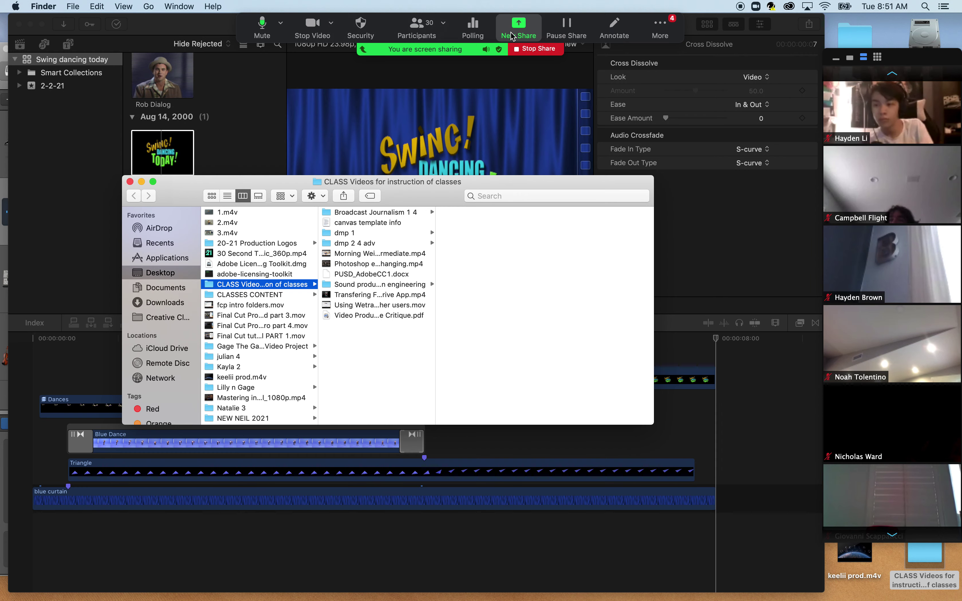
{"action": "left_click", "coordinate": [518, 28]}
{"action": "double_click", "coordinate": [411, 185]}
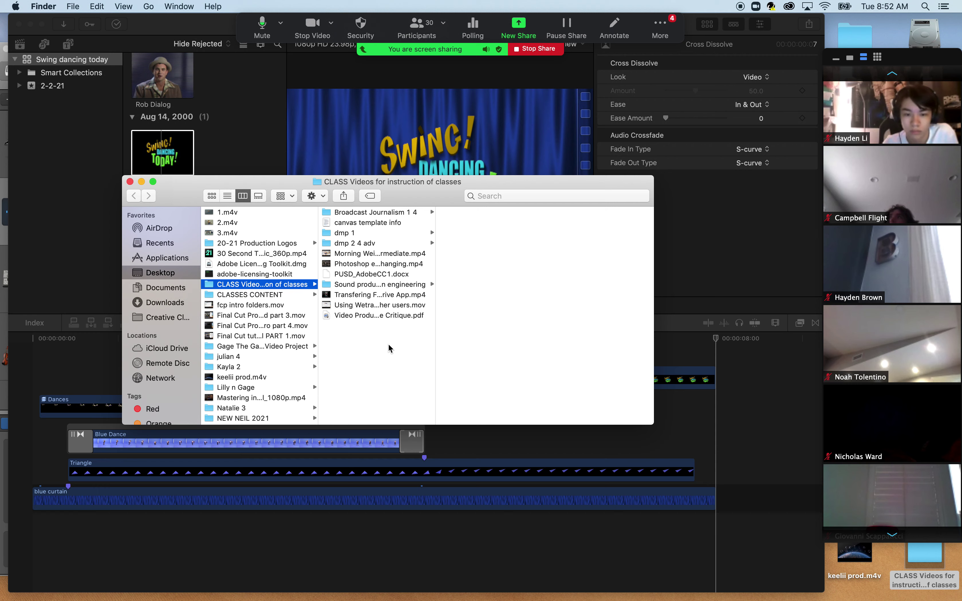
- Browse to the Period 1 tutorial folder inside NTSC swing Tutorial on the Desktop
{"action": "scroll", "coordinate": [245, 411], "scroll_direction": "down", "scroll_amount": 2}
{"action": "scroll", "coordinate": [245, 412], "scroll_direction": "down", "scroll_amount": 1}
{"action": "left_click", "coordinate": [247, 390]}
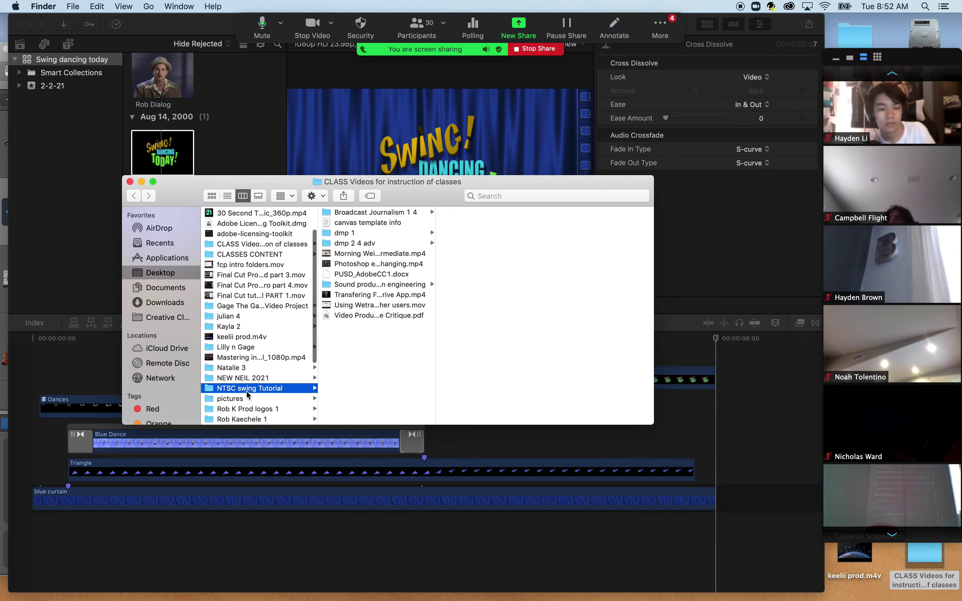
{"action": "left_click", "coordinate": [351, 293]}
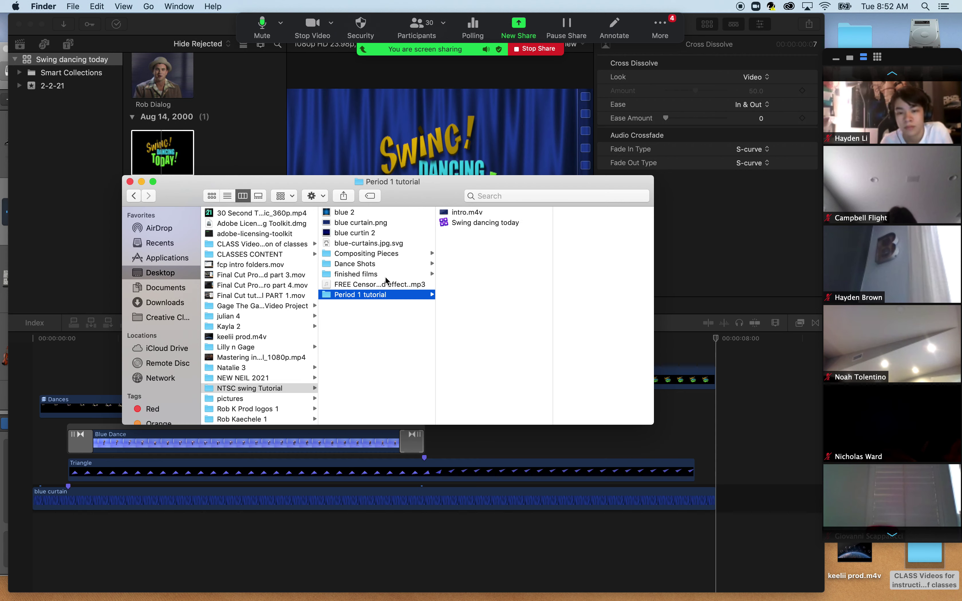
{"action": "left_click", "coordinate": [396, 284]}
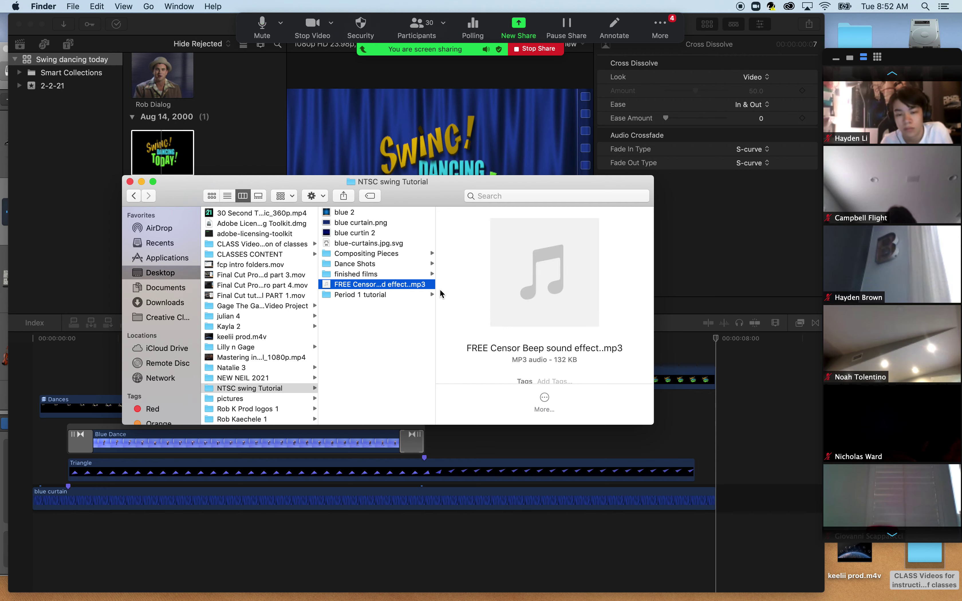
{"action": "left_click", "coordinate": [386, 295]}
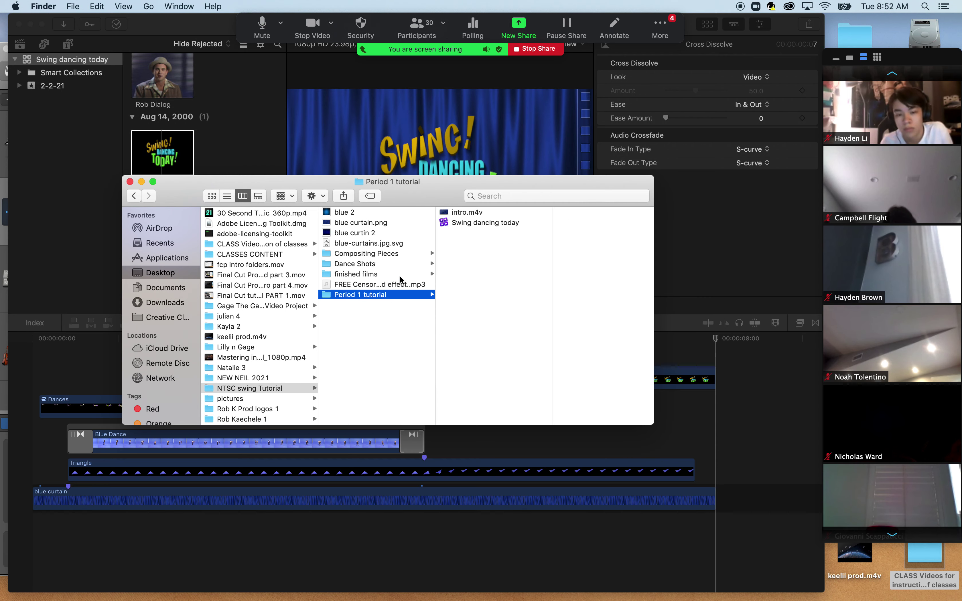
- Preview the exported intro.m4v with Quick Look and close the preview
{"action": "left_click", "coordinate": [468, 213]}
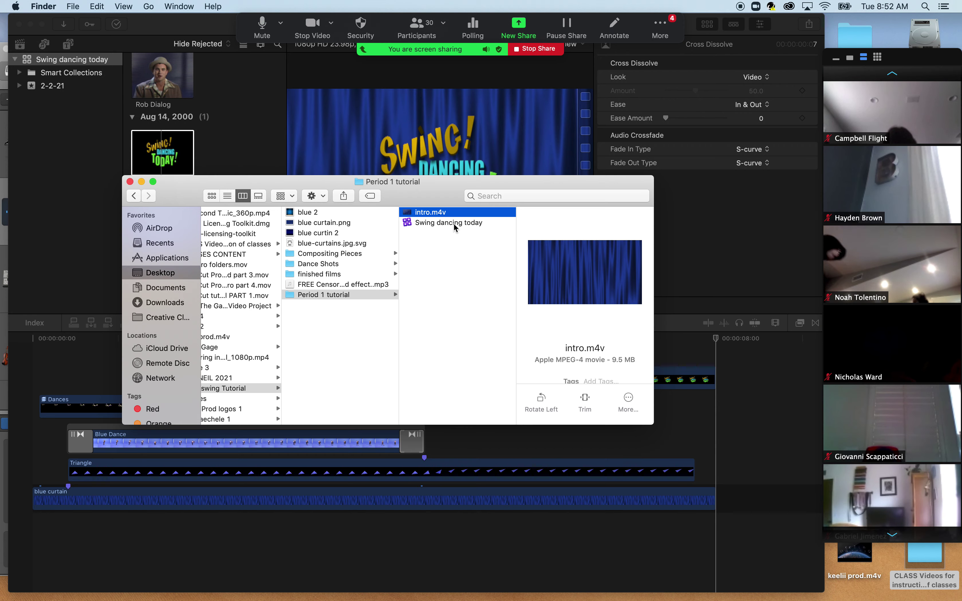
{"action": "key", "text": "space"}
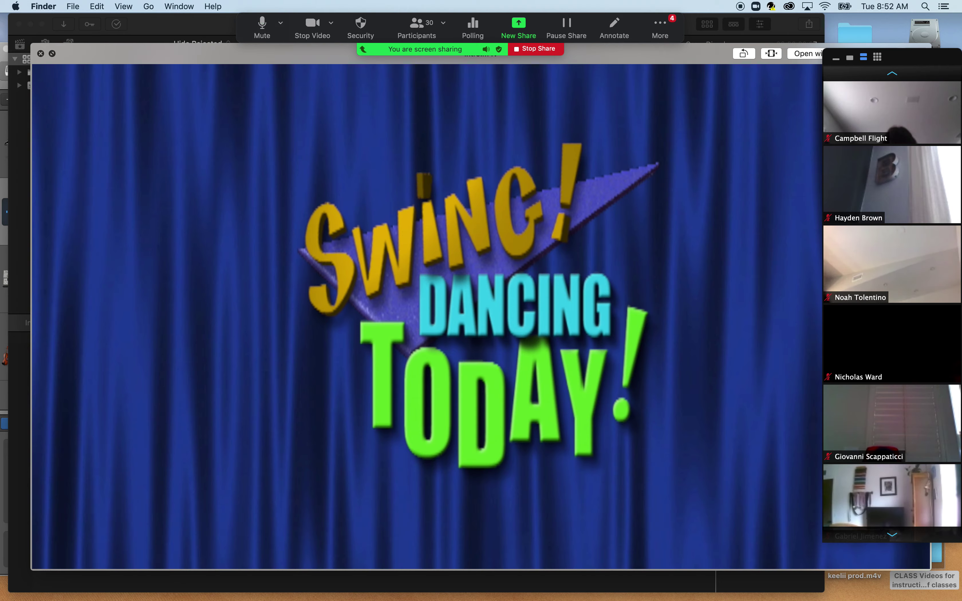
{"action": "key", "text": "space"}
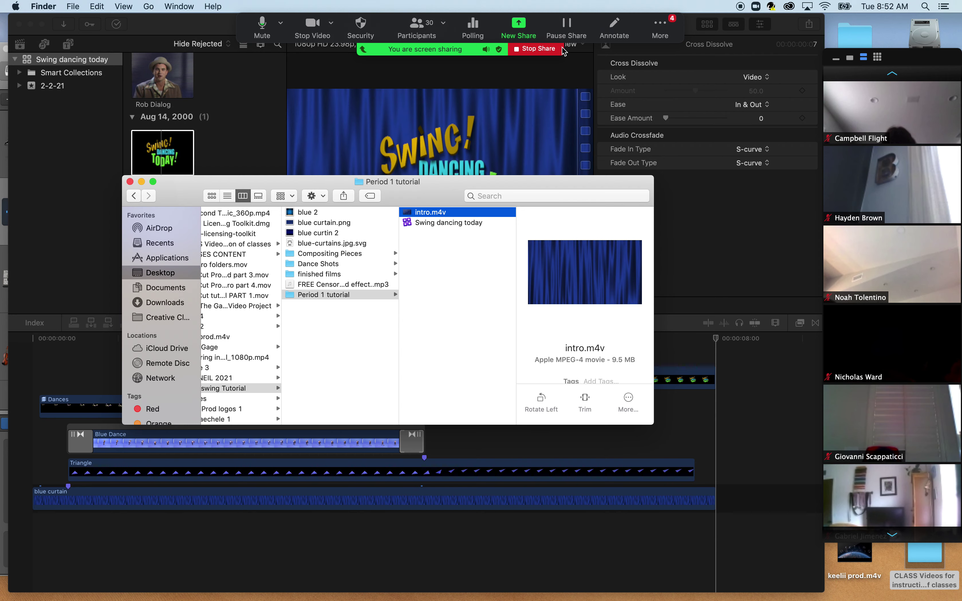
- Switch the meeting share back to Final Cut Pro and open the rob body project
{"action": "left_click", "coordinate": [519, 28]}
{"action": "double_click", "coordinate": [515, 170]}
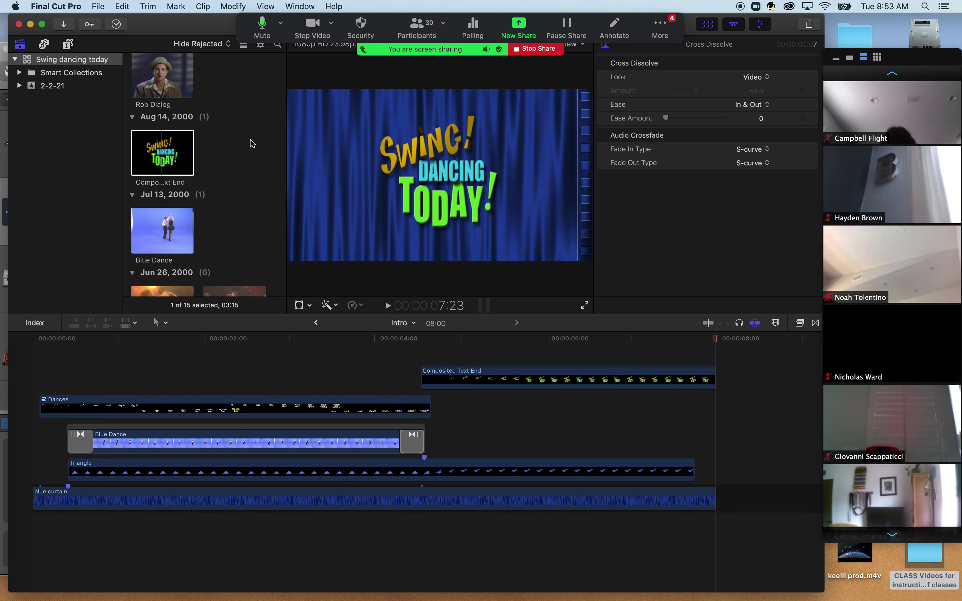
{"action": "scroll", "coordinate": [253, 145], "scroll_direction": "up", "scroll_amount": 10}
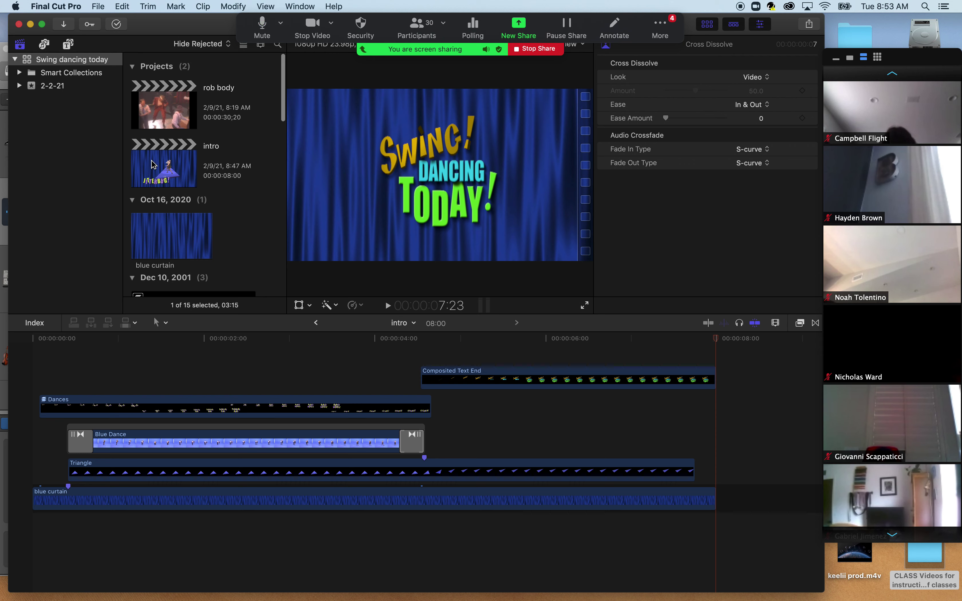
{"action": "left_click", "coordinate": [168, 164]}
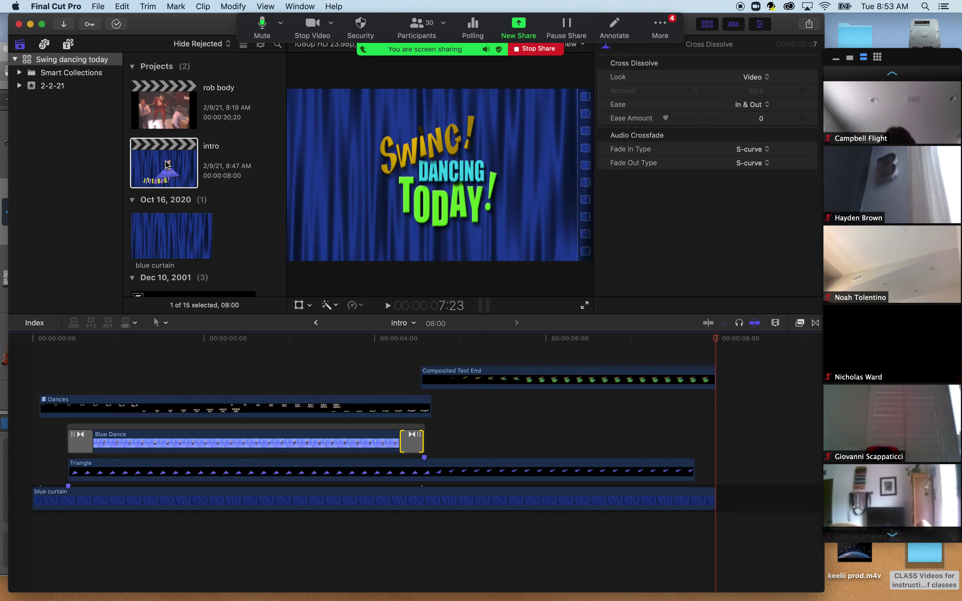
{"action": "double_click", "coordinate": [171, 110]}
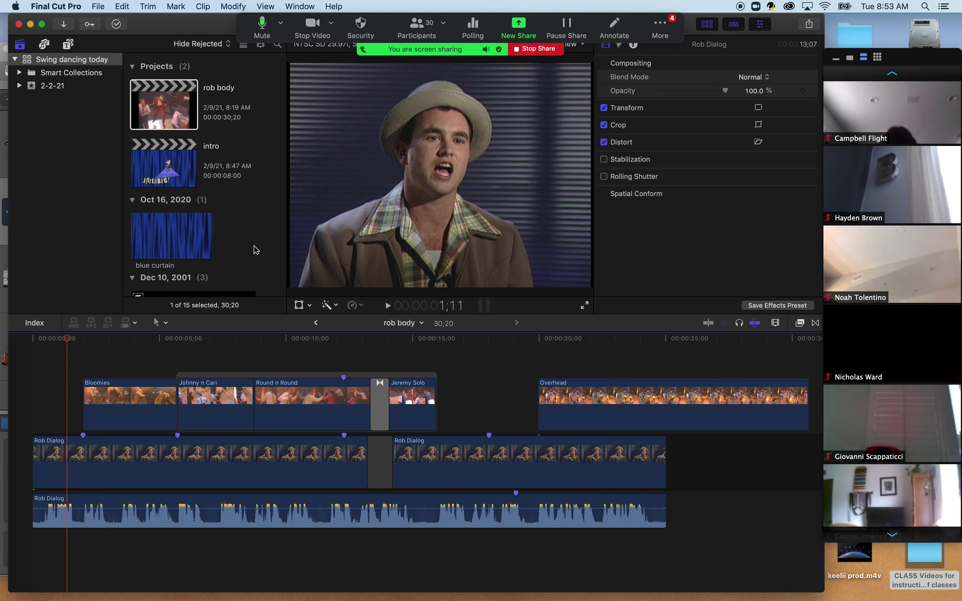
- Start a media import and browse from Downloads to the Desktop folder
{"action": "right_click", "coordinate": [248, 227]}
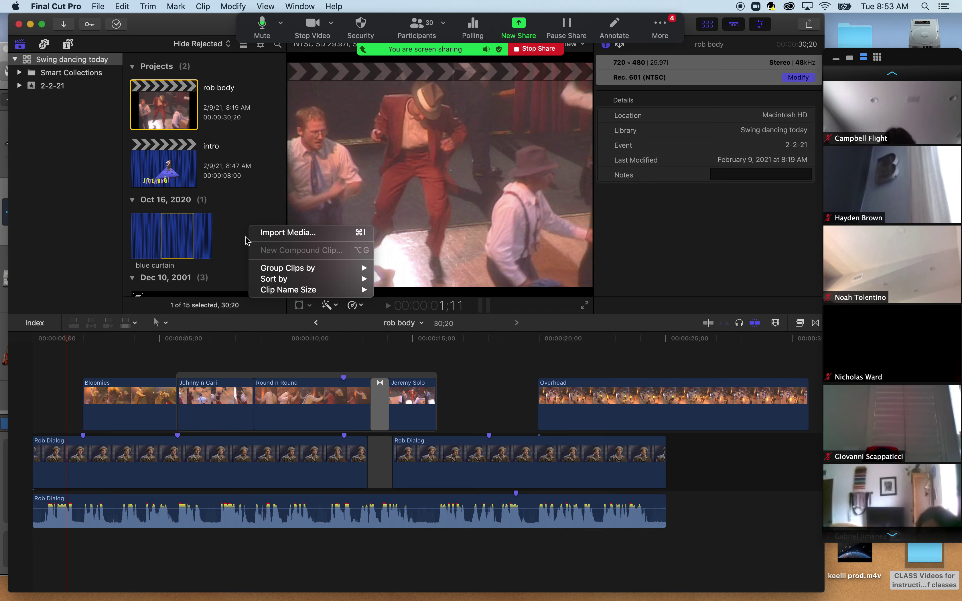
{"action": "left_click", "coordinate": [278, 233]}
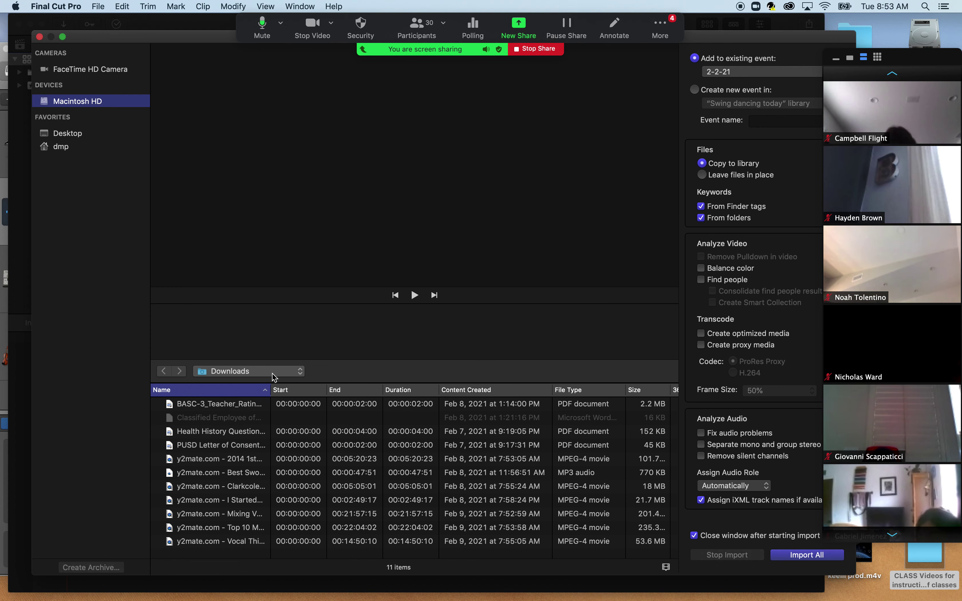
{"action": "left_click", "coordinate": [272, 372]}
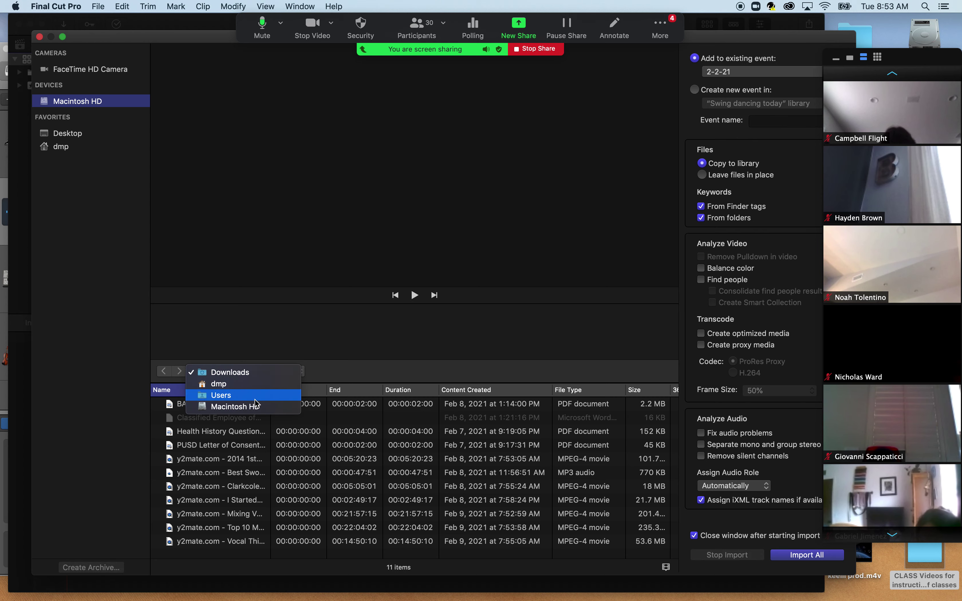
{"action": "left_click", "coordinate": [233, 384]}
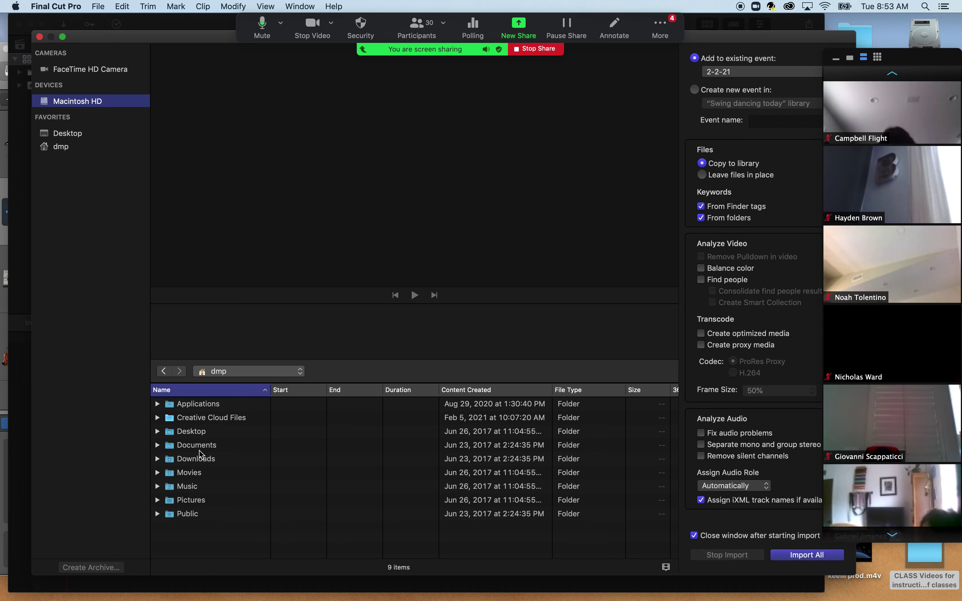
{"action": "double_click", "coordinate": [190, 431]}
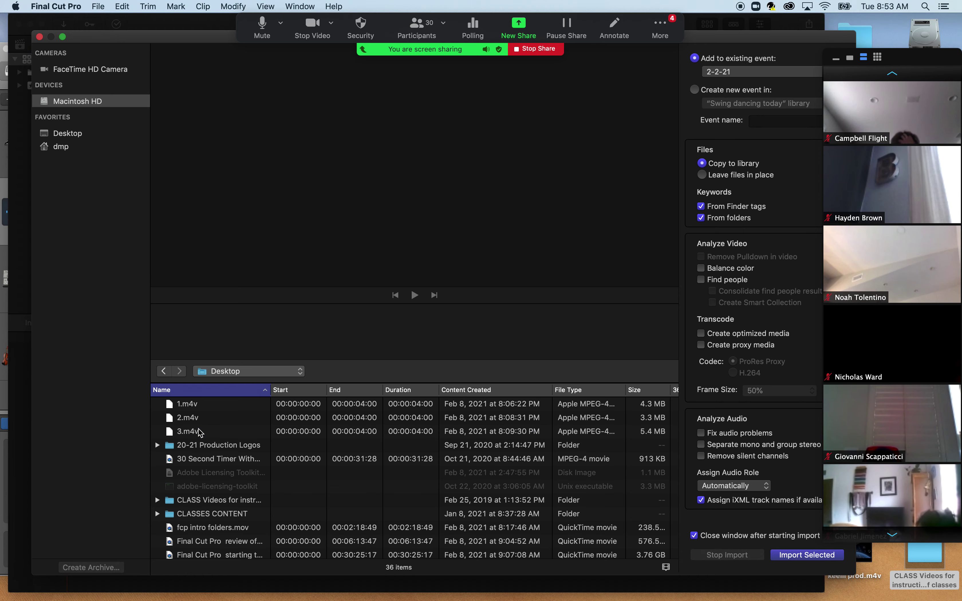
- Import intro.m4v from the Period 1 tutorial folder inside NTSC swing Tutorial into the 2-2-21 event
{"action": "scroll", "coordinate": [217, 480], "scroll_direction": "down", "scroll_amount": 5}
{"action": "scroll", "coordinate": [217, 479], "scroll_direction": "down", "scroll_amount": 8}
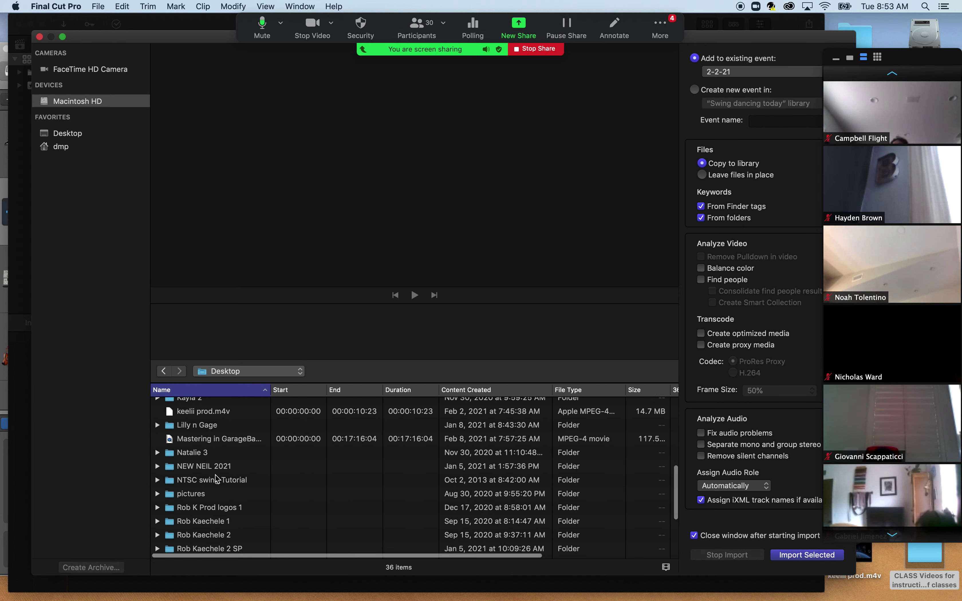
{"action": "double_click", "coordinate": [214, 467]}
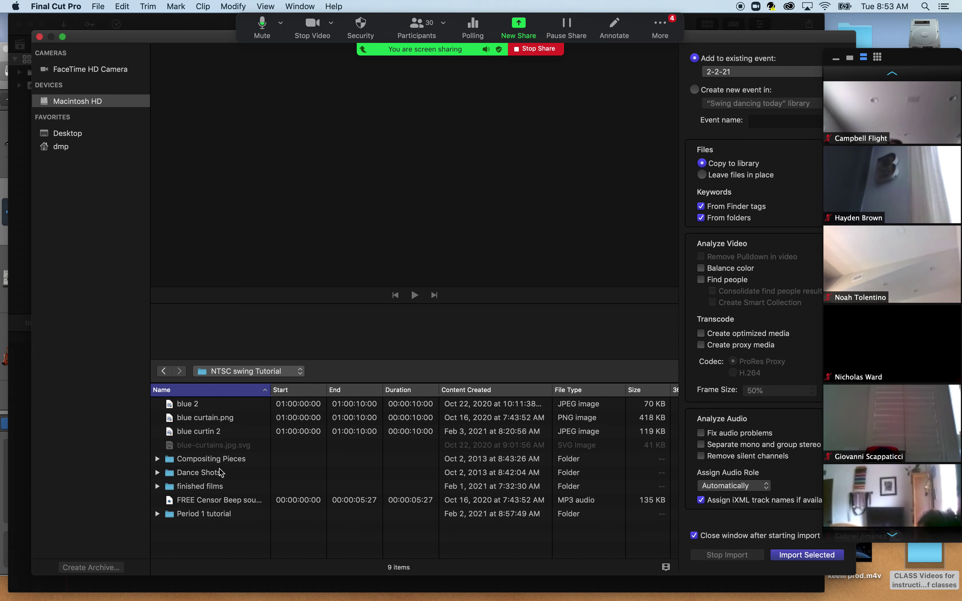
{"action": "double_click", "coordinate": [210, 513]}
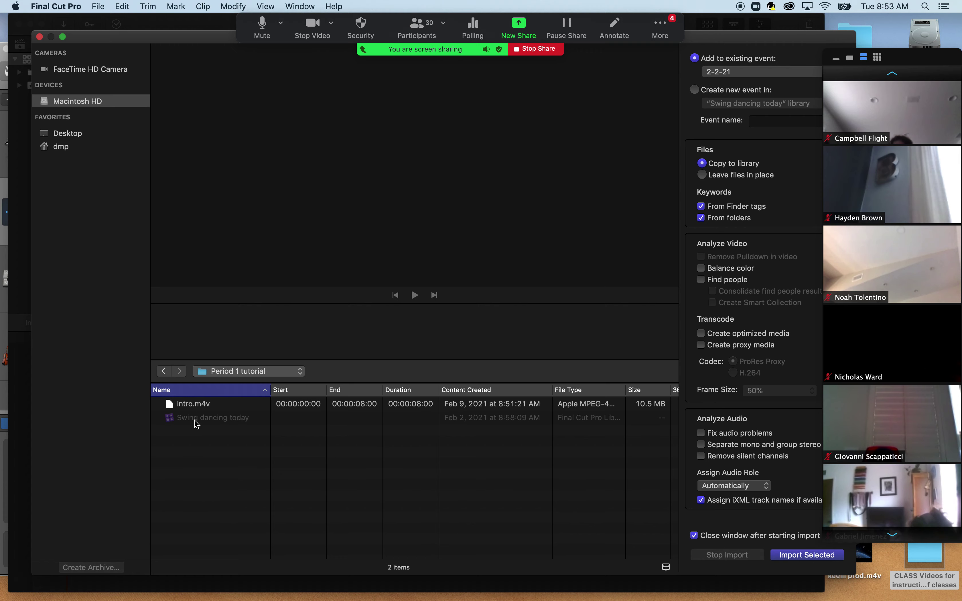
{"action": "left_click", "coordinate": [202, 405]}
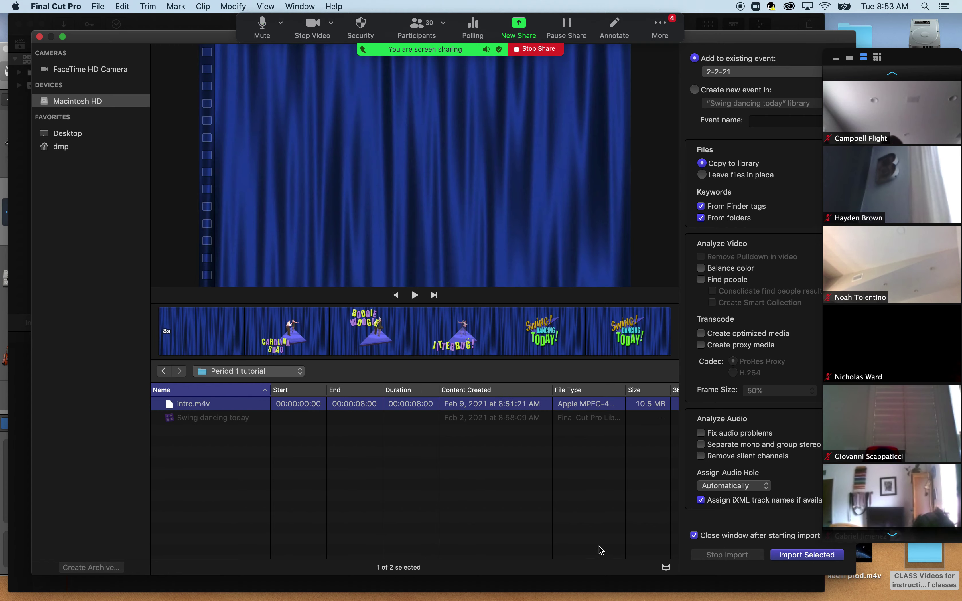
{"action": "left_click", "coordinate": [819, 558]}
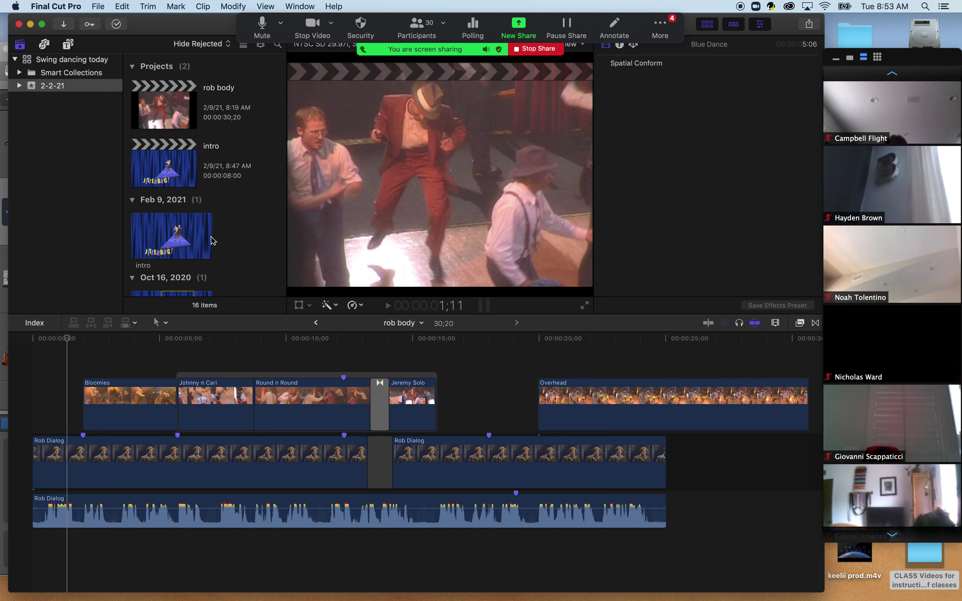
- Preview the imported intro clip and insert it at the start of the rob body storyline, before the first Rob Dialog clip
{"action": "left_click", "coordinate": [171, 230]}
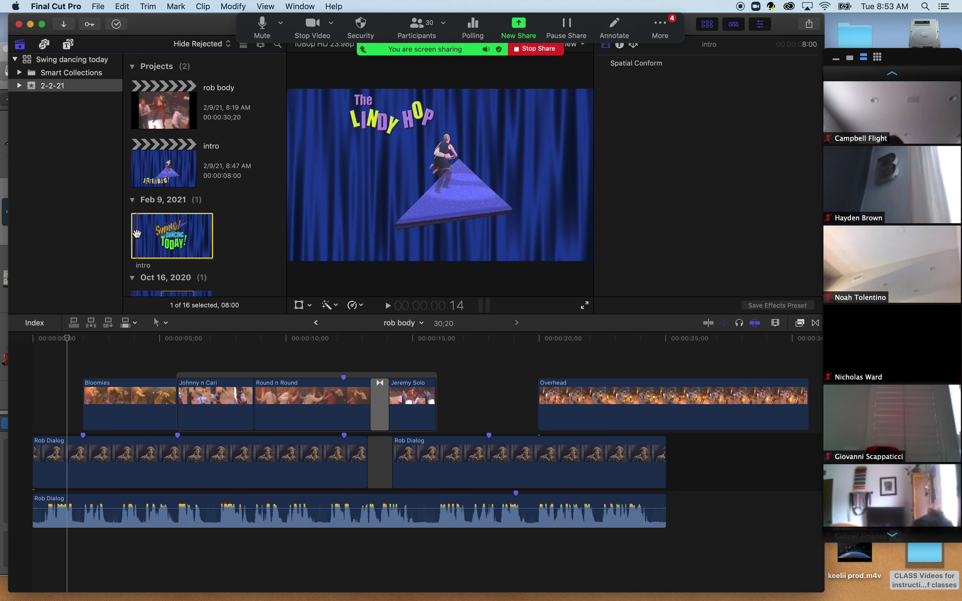
{"action": "key", "text": "space"}
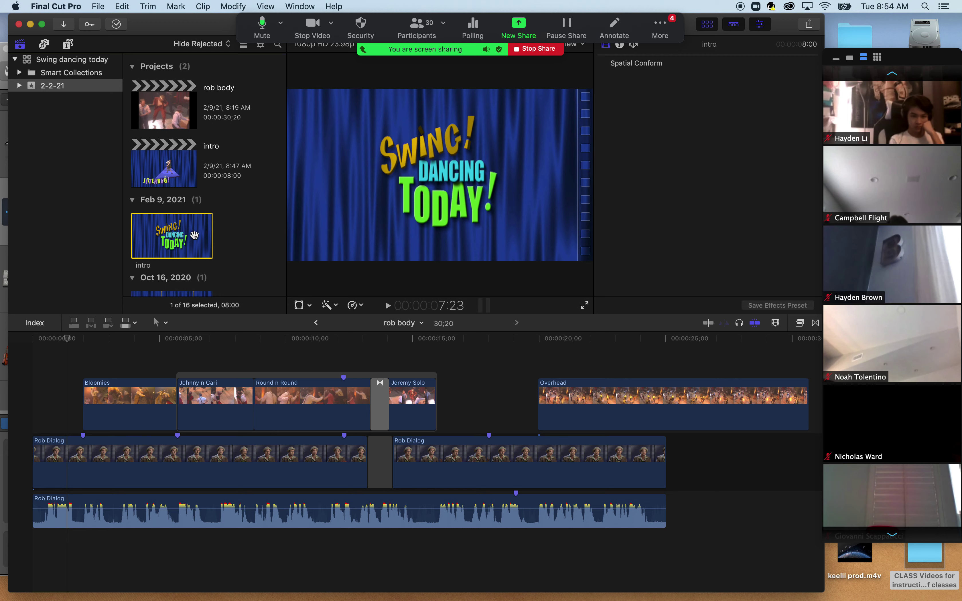
{"action": "left_click_drag", "start_coordinate": [169, 233], "coordinate": [143, 349]}
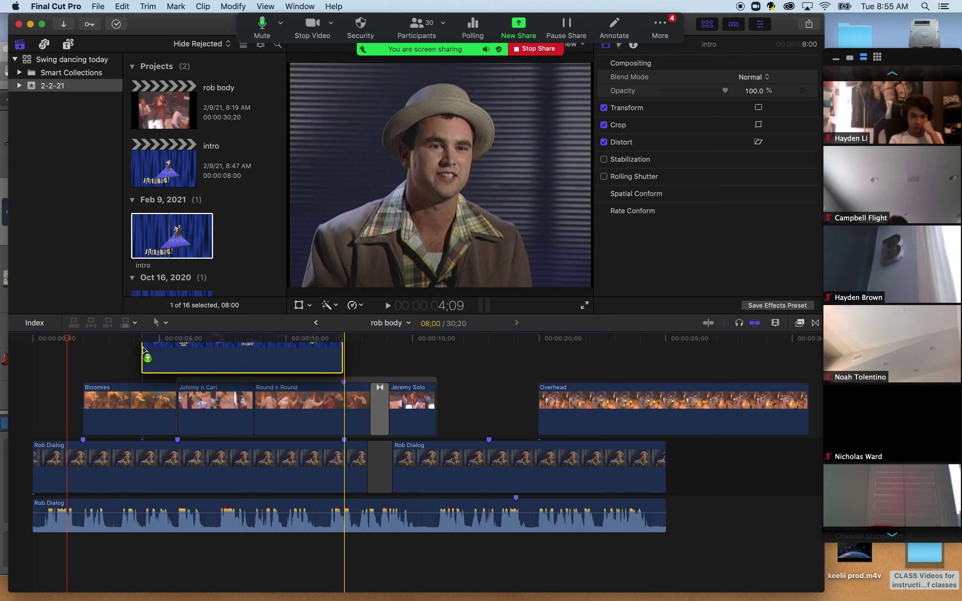
{"action": "left_click_drag", "start_coordinate": [143, 347], "coordinate": [36, 480]}
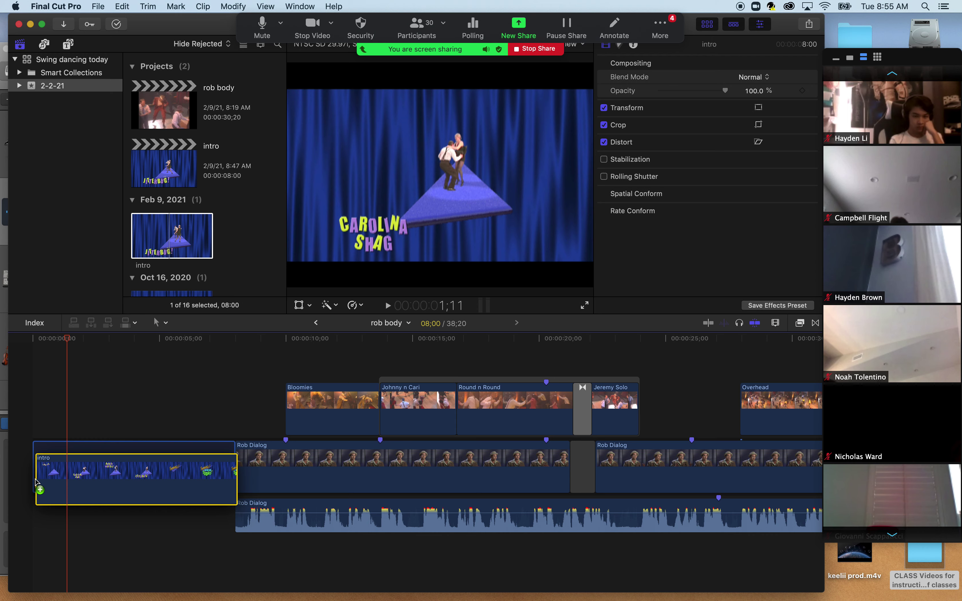
{"action": "left_click_drag", "start_coordinate": [36, 478], "coordinate": [35, 471]}
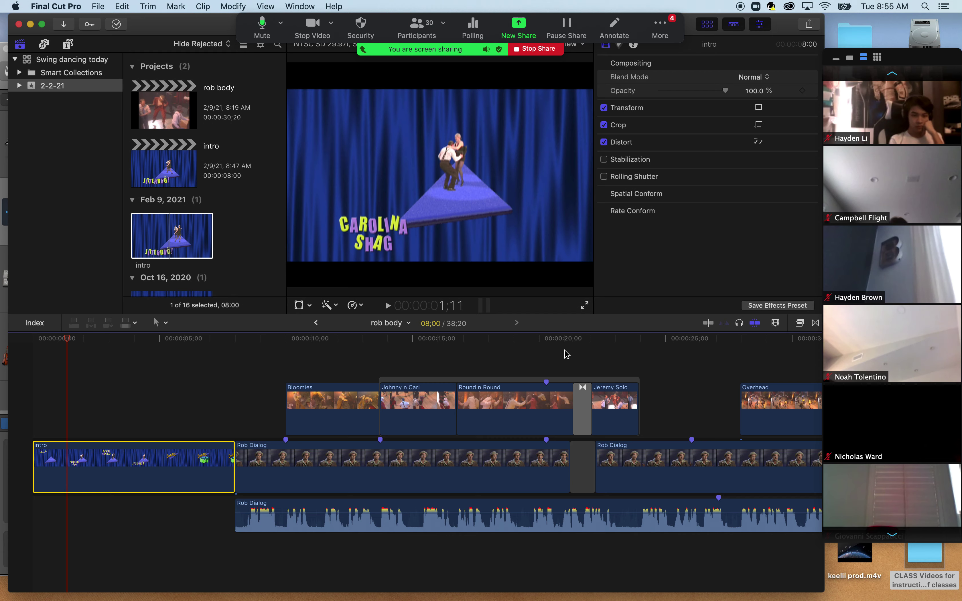
- Fit more of the rob body sequence in the timeline and move the playhead to the start of the intro clip
{"action": "left_click", "coordinate": [774, 323]}
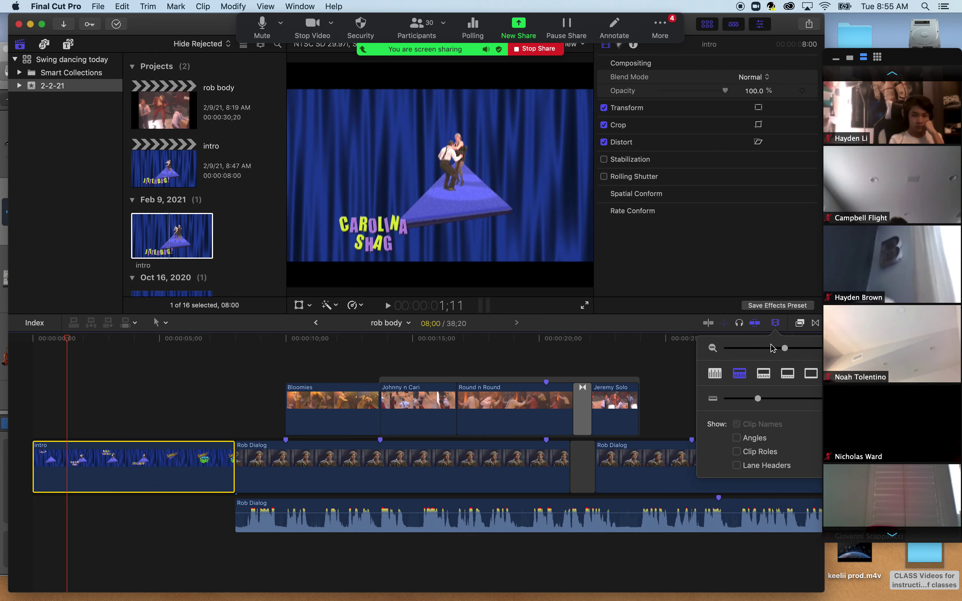
{"action": "left_click_drag", "start_coordinate": [784, 349], "coordinate": [780, 351]}
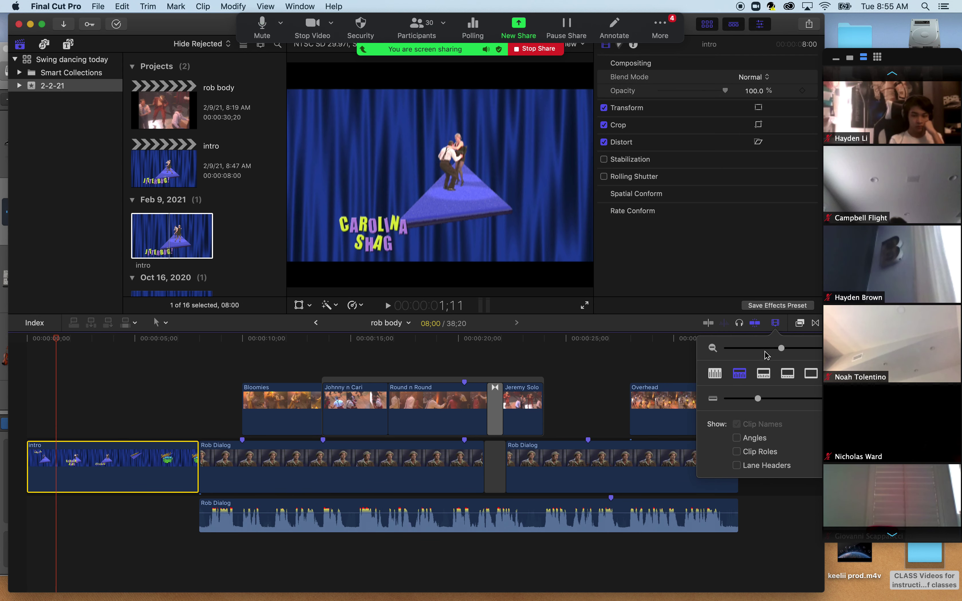
{"action": "left_click", "coordinate": [213, 350]}
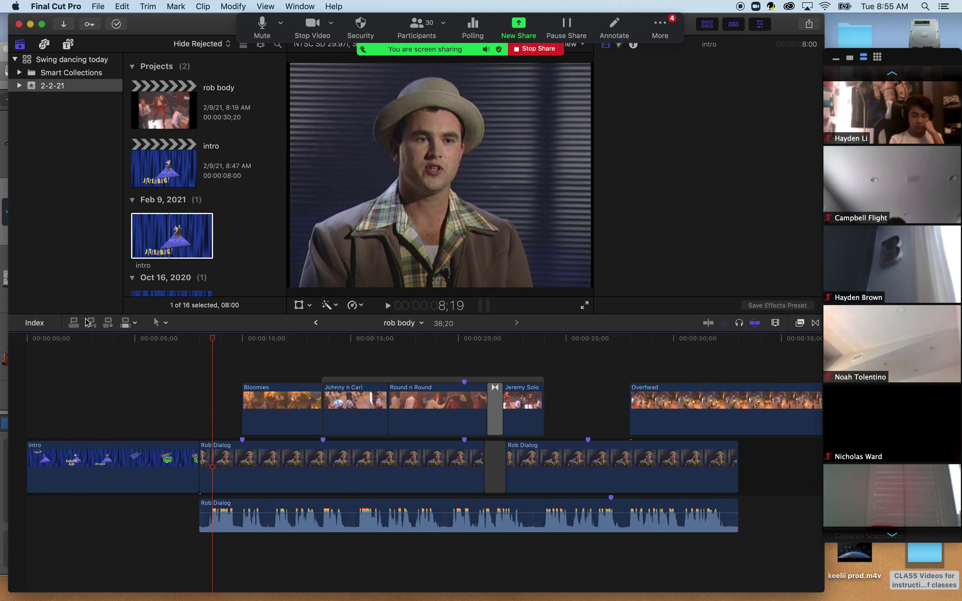
{"action": "left_click_drag", "start_coordinate": [58, 338], "coordinate": [0, 338]}
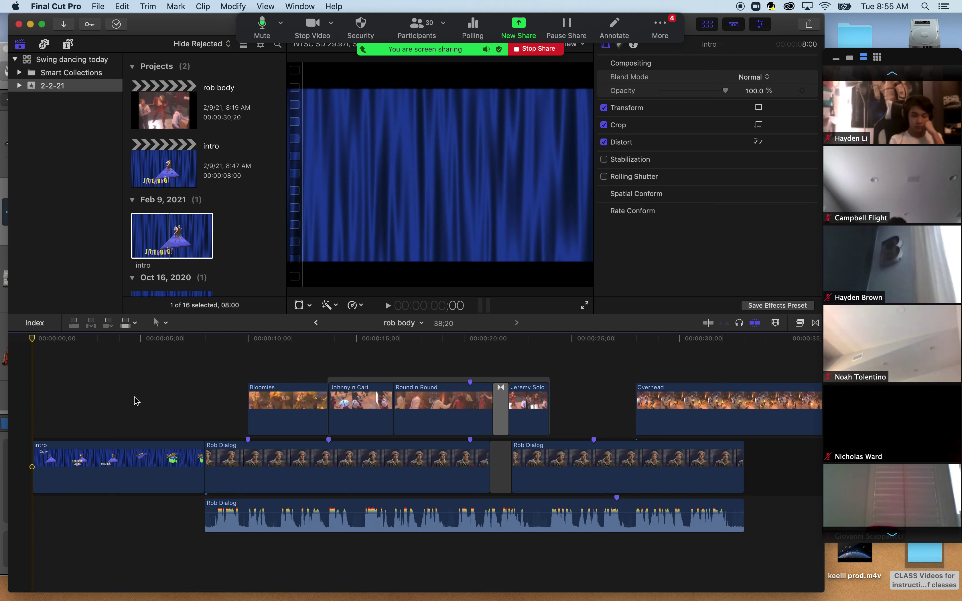
- Play the rob body sequence from the start of the intro clip into the Overhead clip
{"action": "key", "text": "space"}
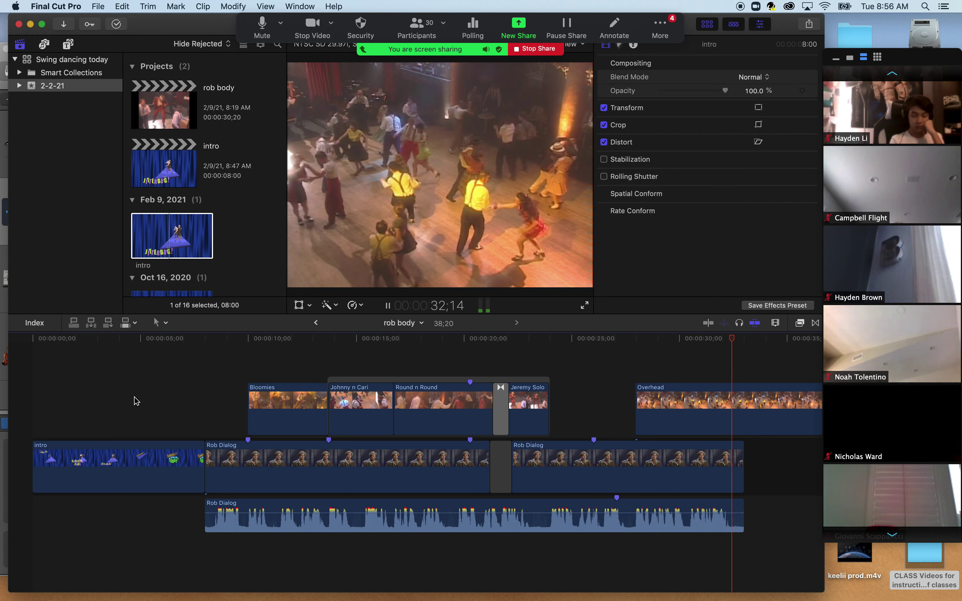
{"action": "key", "text": "space"}
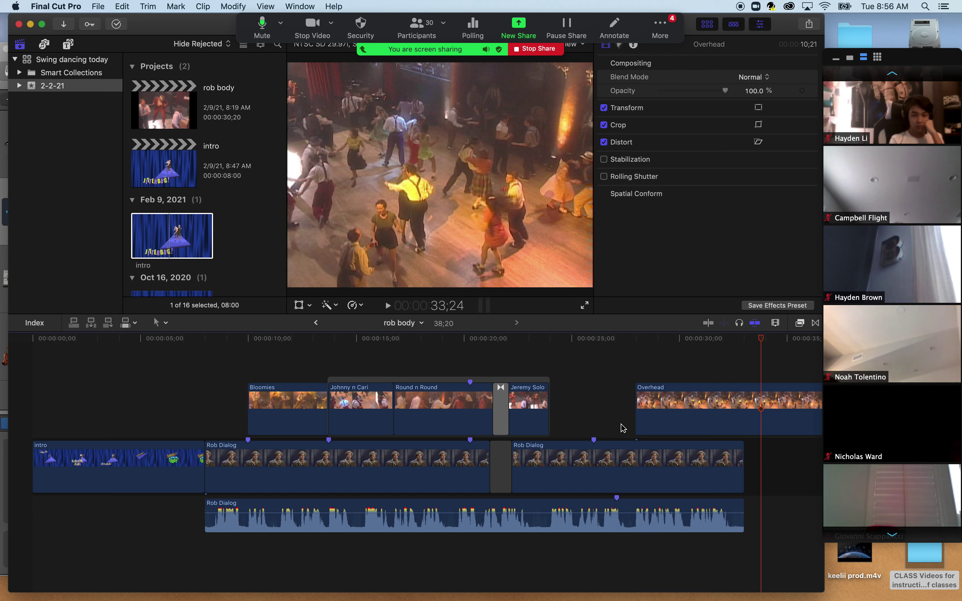
- Show the audio meters beside the timeline and zoom out until the whole rob body sequence fits, through the end of the Overhead clip
{"action": "mouse_move", "coordinate": [848, 474]}
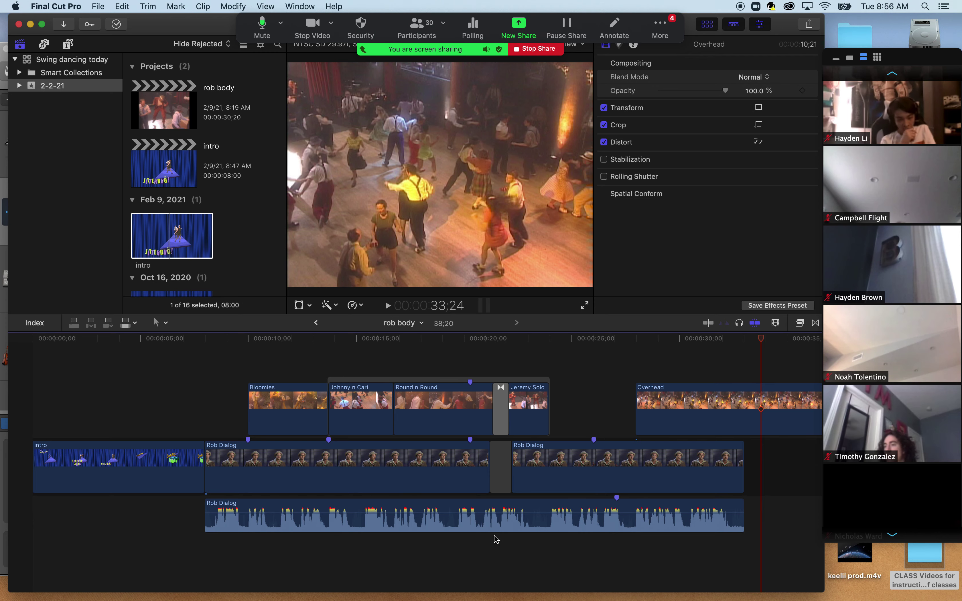
{"action": "left_click", "coordinate": [484, 305]}
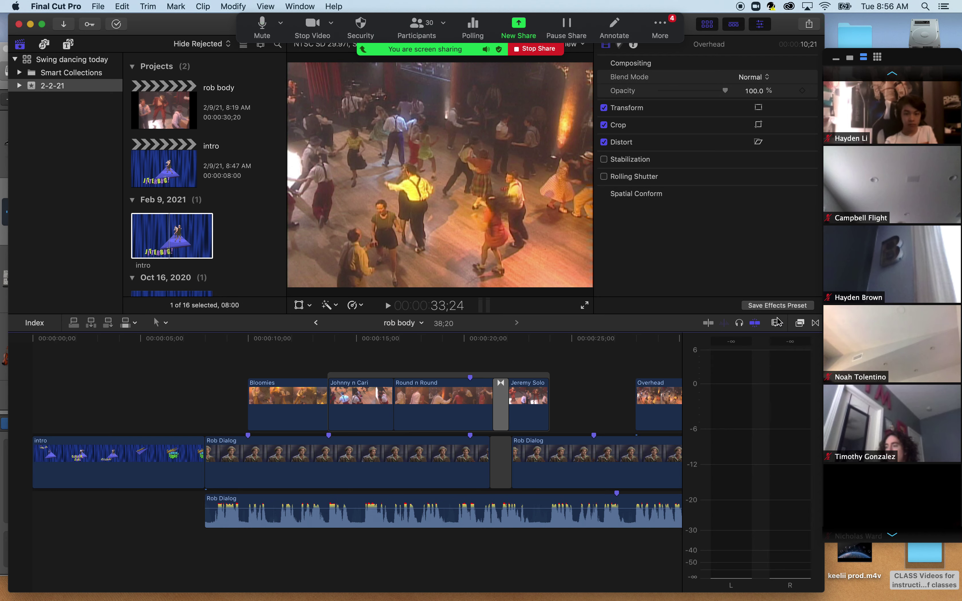
{"action": "left_click_drag", "start_coordinate": [61, 337], "coordinate": [24, 338]}
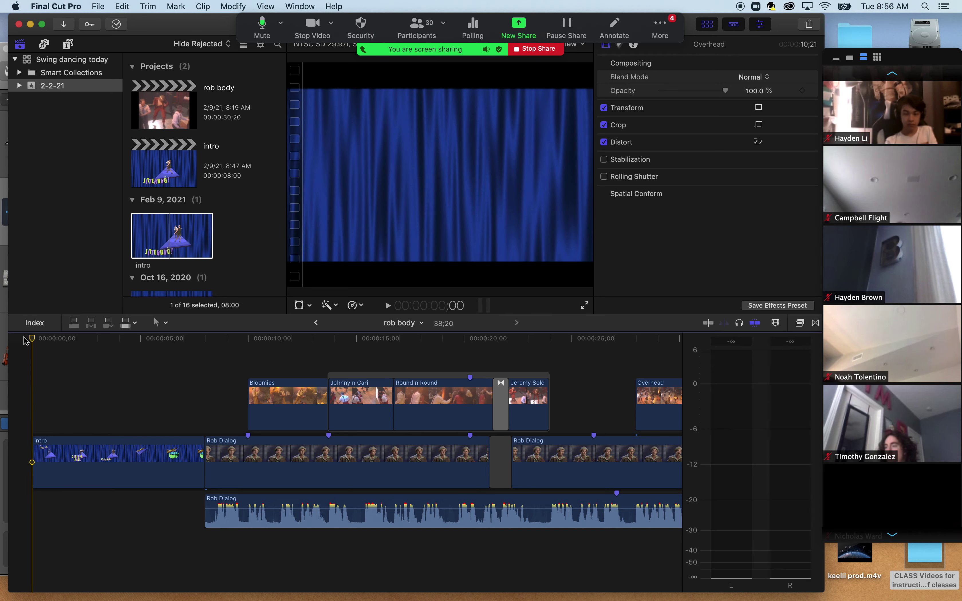
{"action": "left_click", "coordinate": [776, 323]}
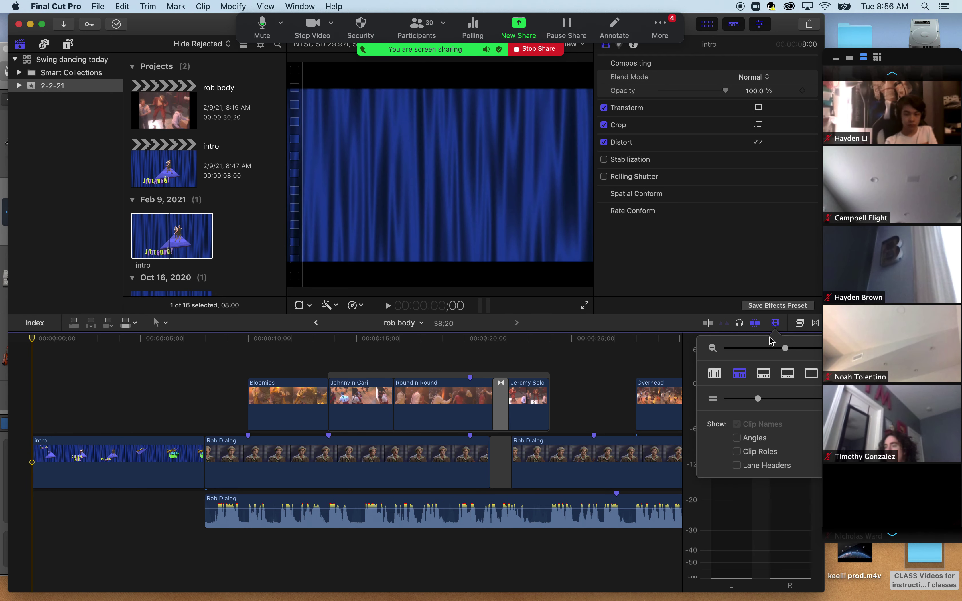
{"action": "left_click_drag", "start_coordinate": [778, 348], "coordinate": [779, 350]}
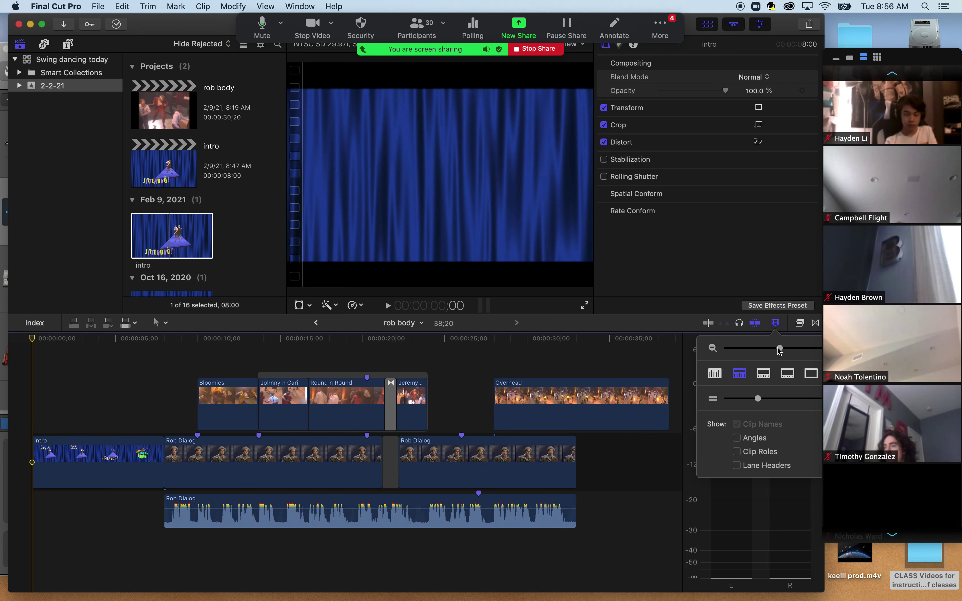
{"action": "left_click", "coordinate": [596, 362]}
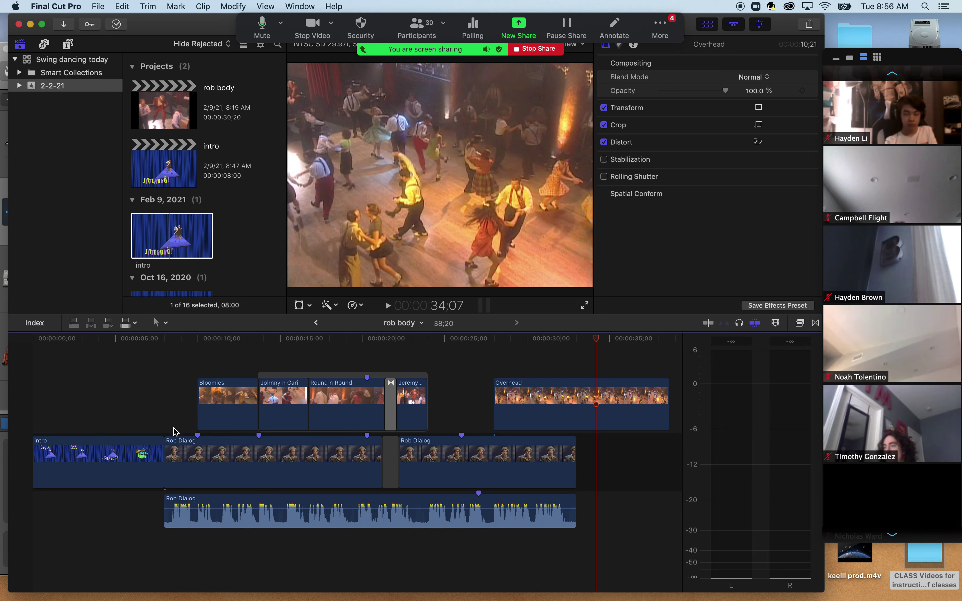
- Check frames in the intro and Overhead clips, and play the intro from the start of the sequence
{"action": "left_click", "coordinate": [133, 338]}
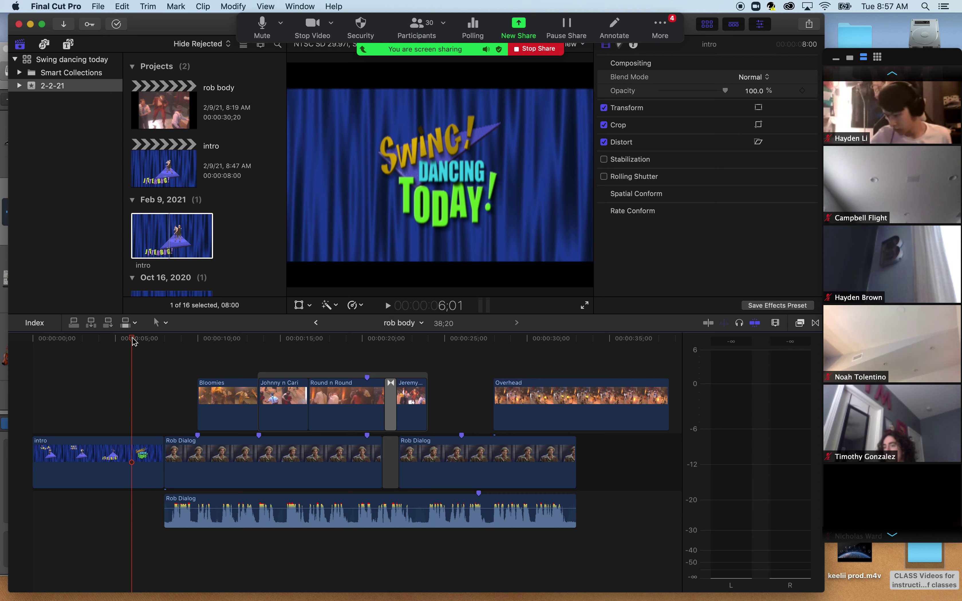
{"action": "left_click_drag", "start_coordinate": [507, 340], "coordinate": [612, 346]}
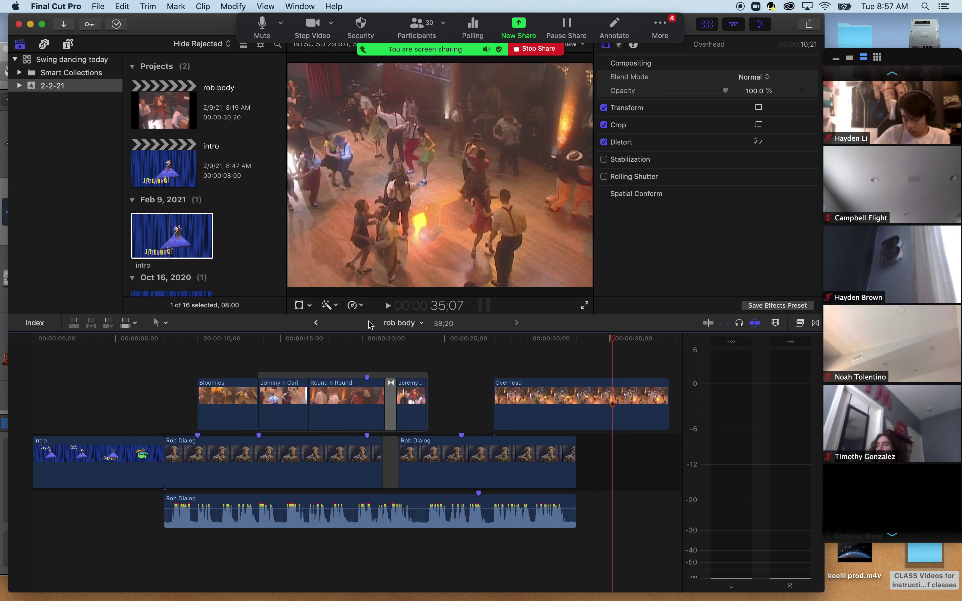
{"action": "left_click_drag", "start_coordinate": [168, 337], "coordinate": [23, 328]}
{"action": "key", "text": "space"}
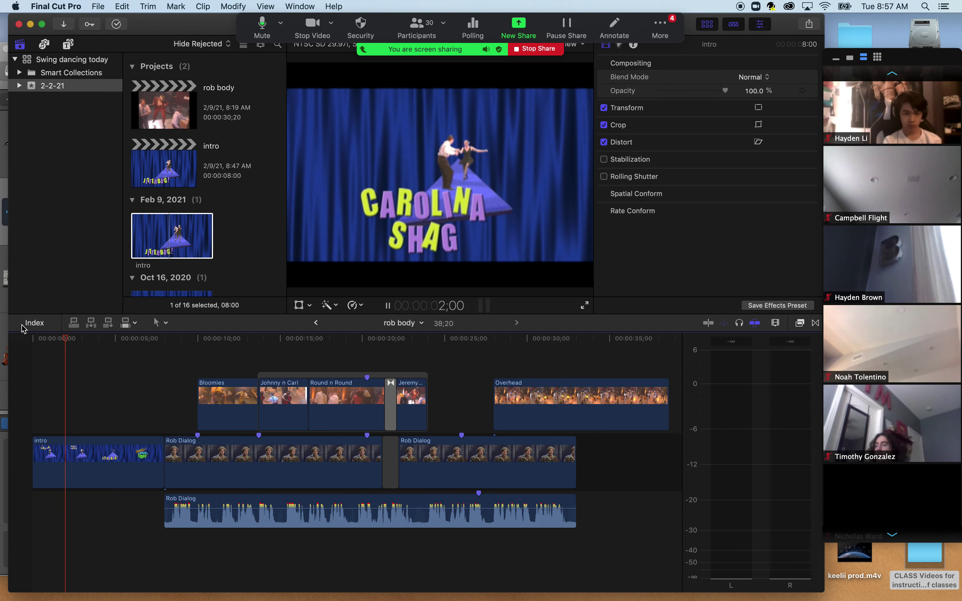
{"action": "key", "text": "space"}
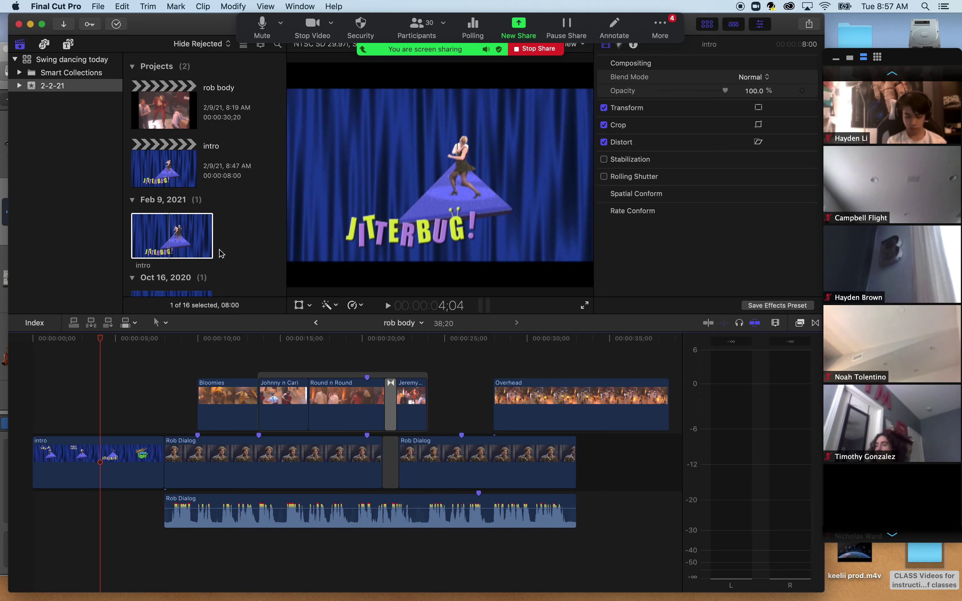
- Preview the Jumptown music clip and connect it below the Rob Dialog audio, starting at the beginning of the sequence
{"action": "scroll", "coordinate": [222, 253], "scroll_direction": "down", "scroll_amount": 10}
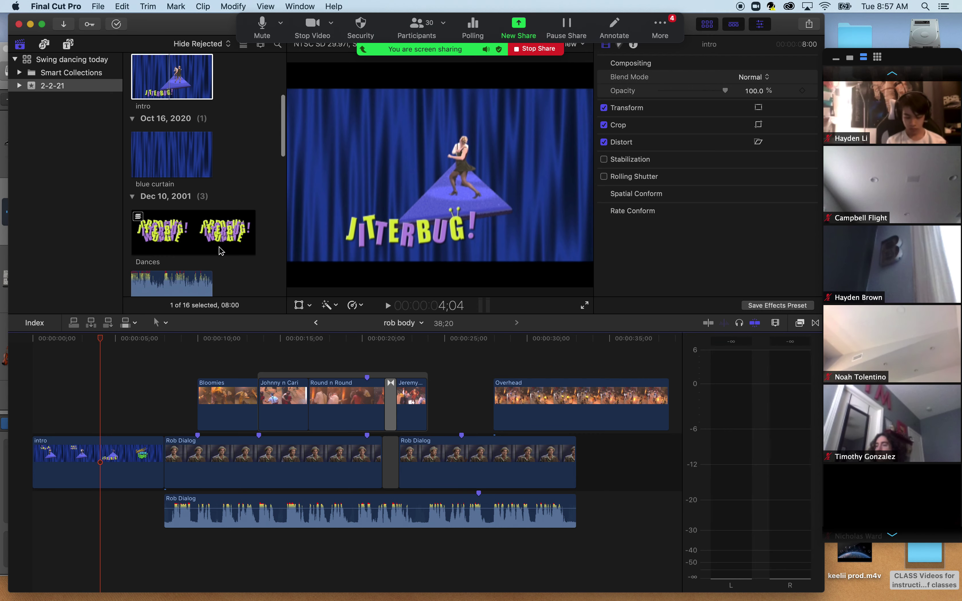
{"action": "left_click", "coordinate": [172, 188]}
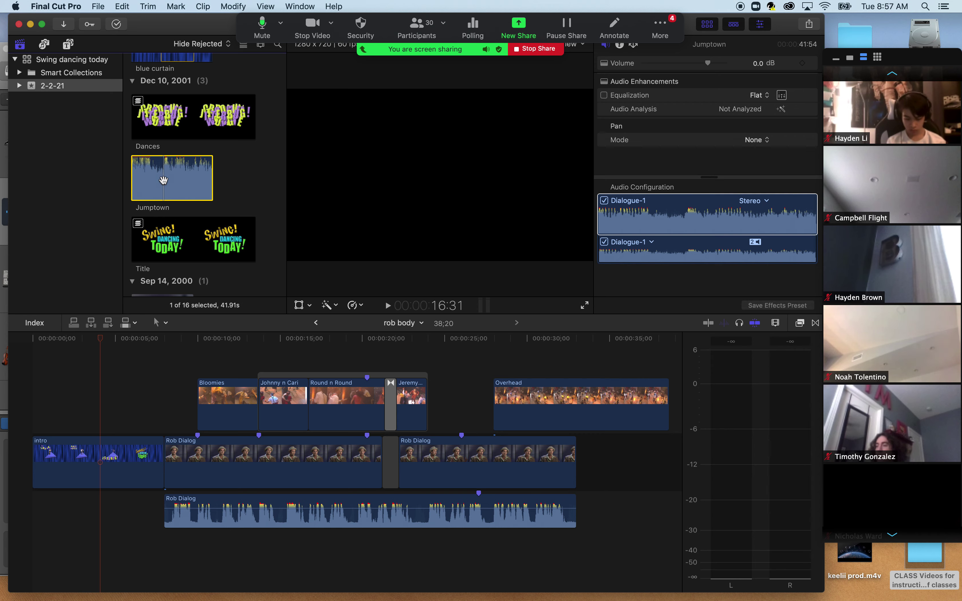
{"action": "key", "text": "space"}
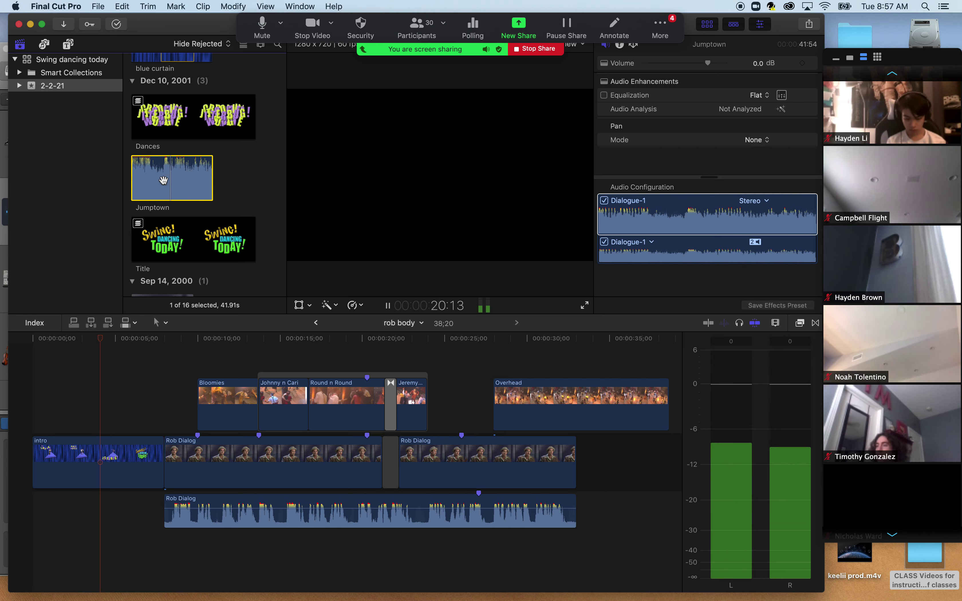
{"action": "key", "text": "space"}
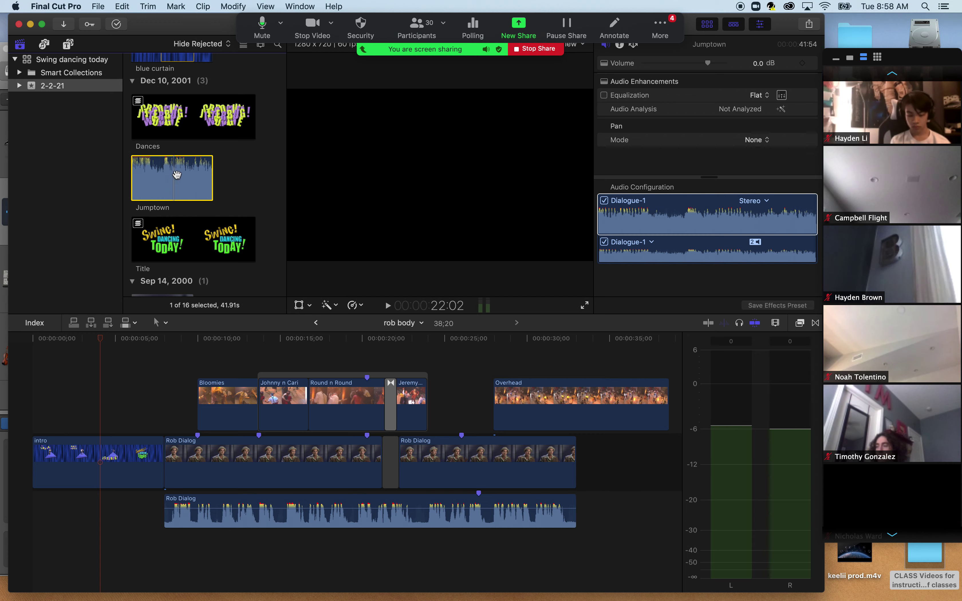
{"action": "left_click_drag", "start_coordinate": [164, 174], "coordinate": [24, 551]}
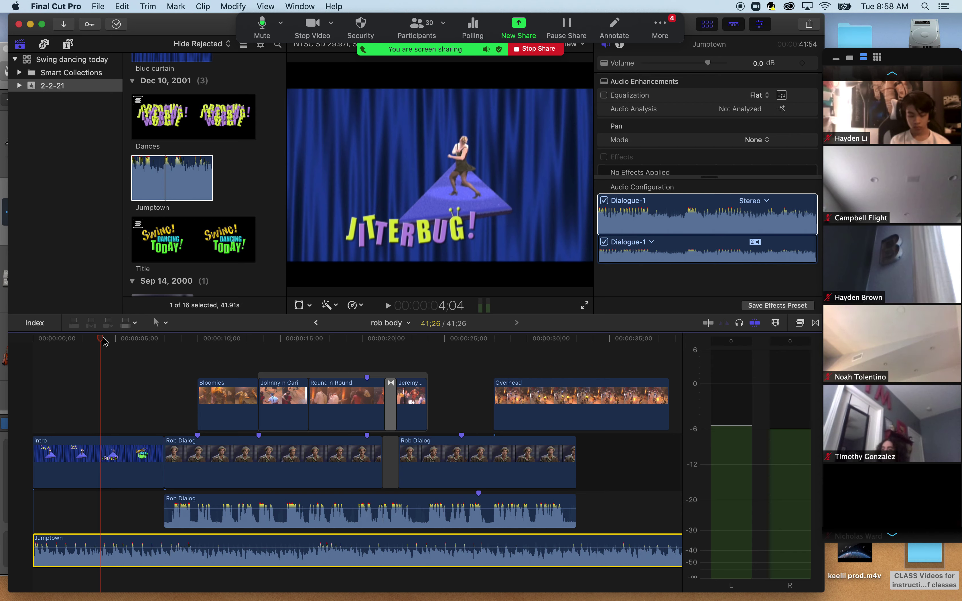
- Play the sequence from the beginning through the Bloomies clip to check the Jumptown music against the dialog levels
{"action": "left_click_drag", "start_coordinate": [102, 340], "coordinate": [2, 345]}
{"action": "key", "text": "space"}
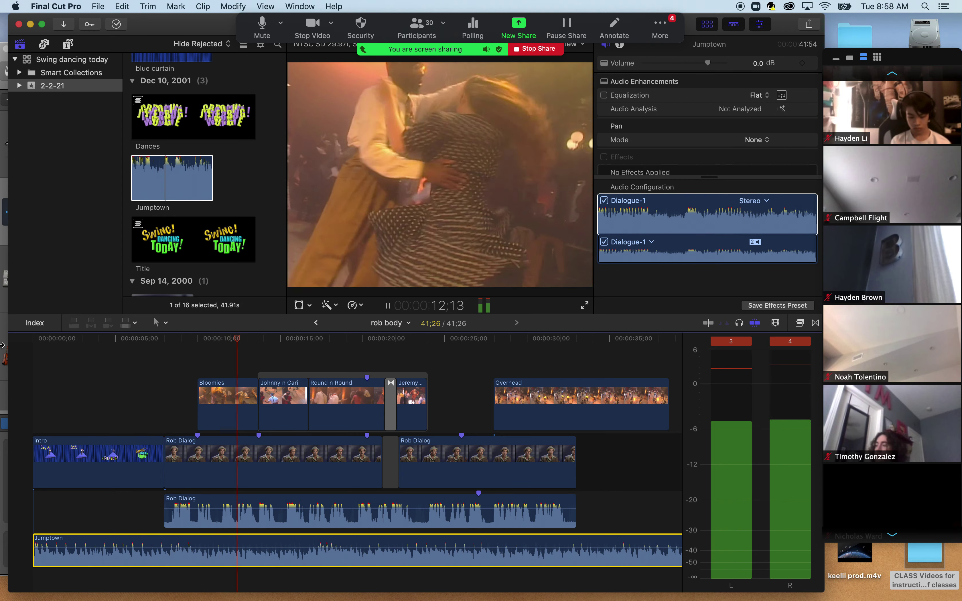
{"action": "key", "text": "space"}
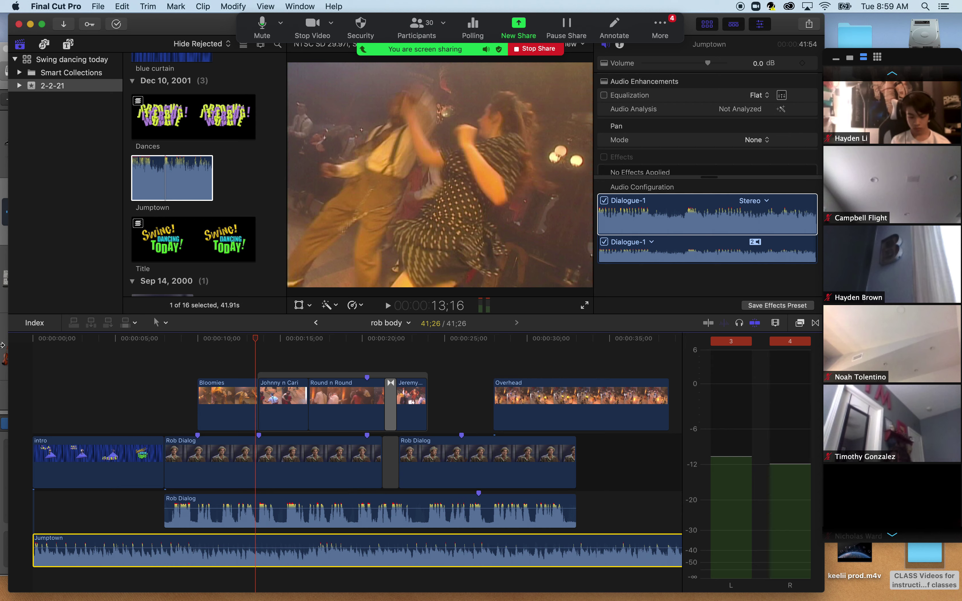
- Inspect where the Rob Dialog section starts and ends over the Jumptown music, and examine Jumptown's audio settings
{"action": "left_click", "coordinate": [164, 340]}
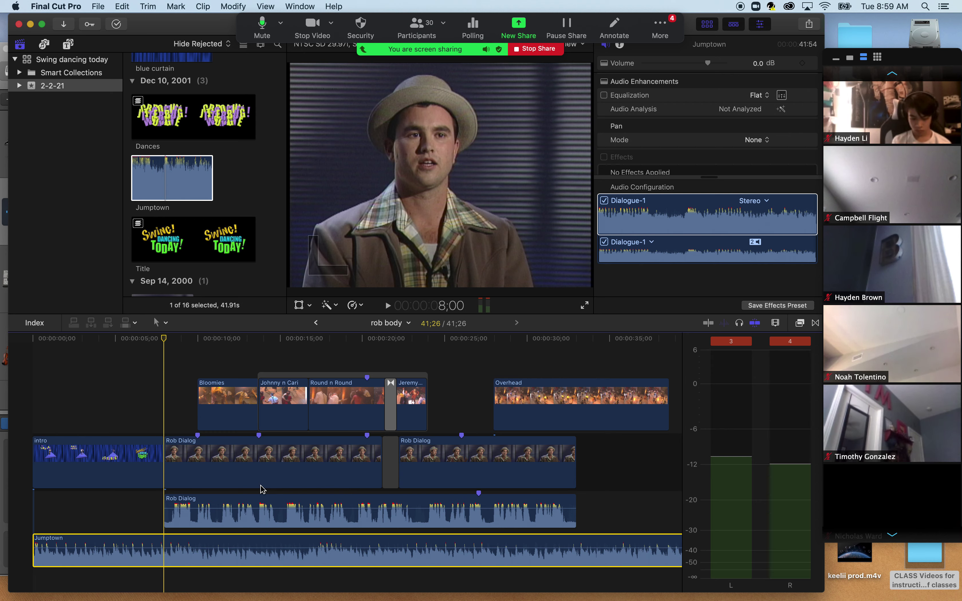
{"action": "left_click", "coordinate": [575, 339]}
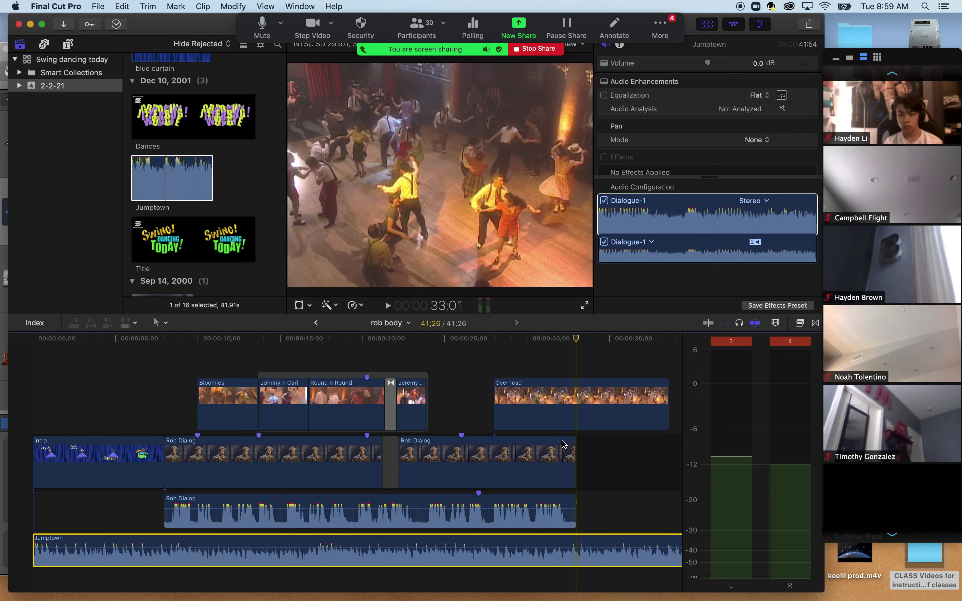
{"action": "left_click", "coordinate": [180, 341]}
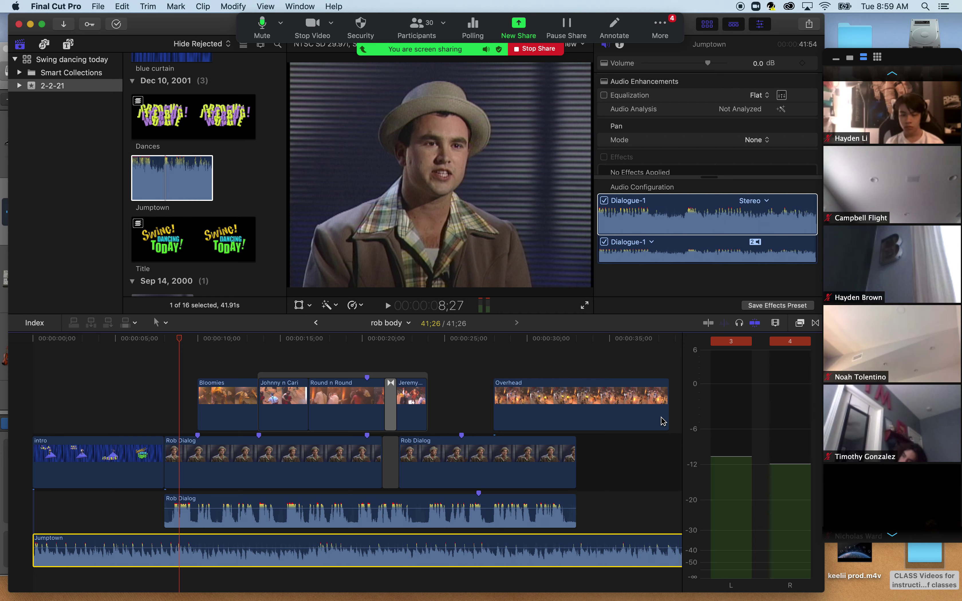
{"action": "left_click", "coordinate": [723, 289]}
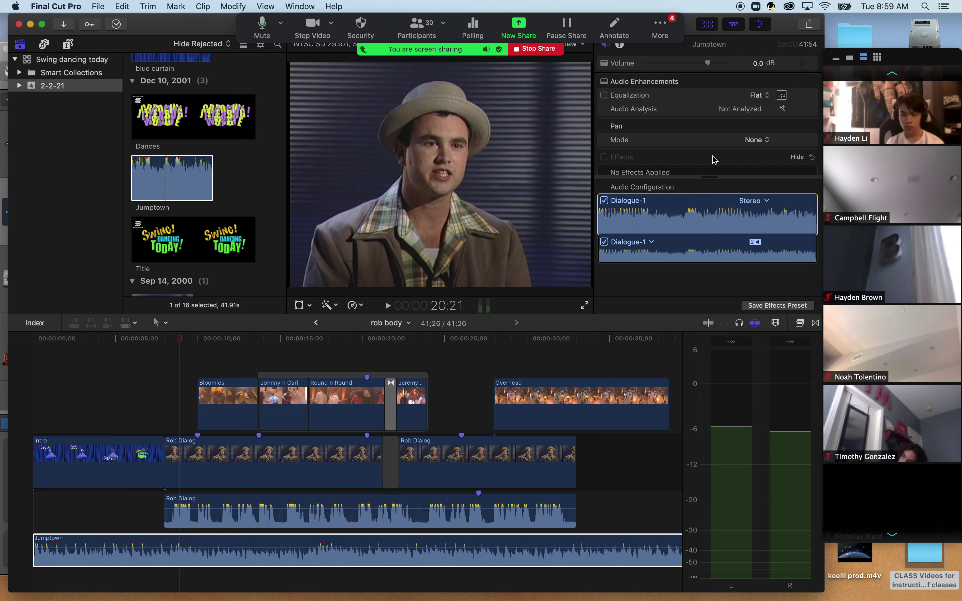